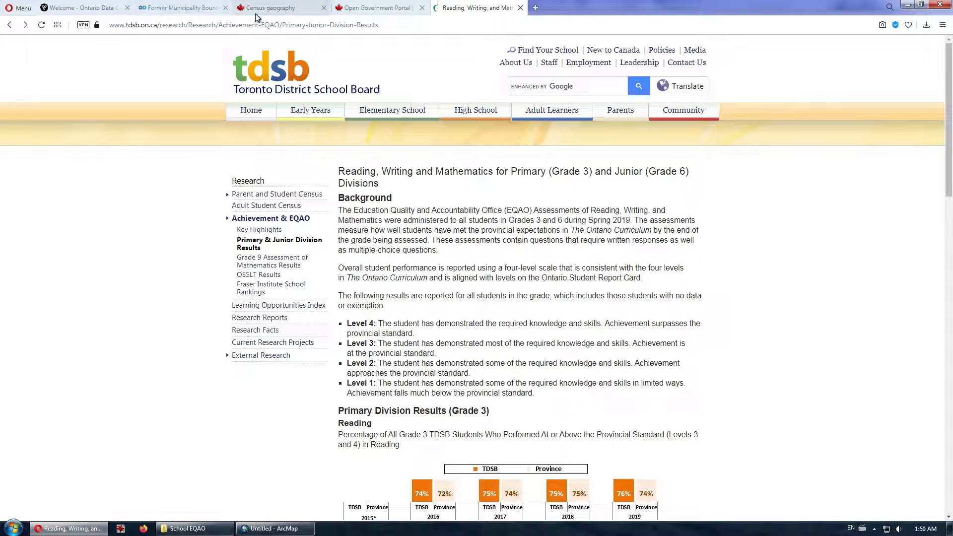
# - Switch through the open Opera tabs to the Toronto Open Data Former Municipality Boundaries page
pyautogui.click(362, 10)
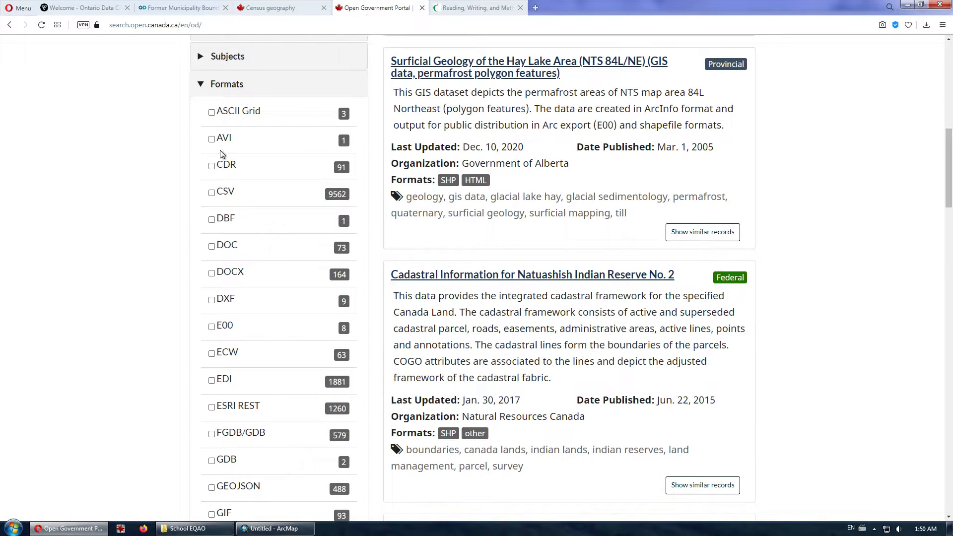
pyautogui.scroll(8, 233, 148)
pyautogui.scroll(3, 74, 115)
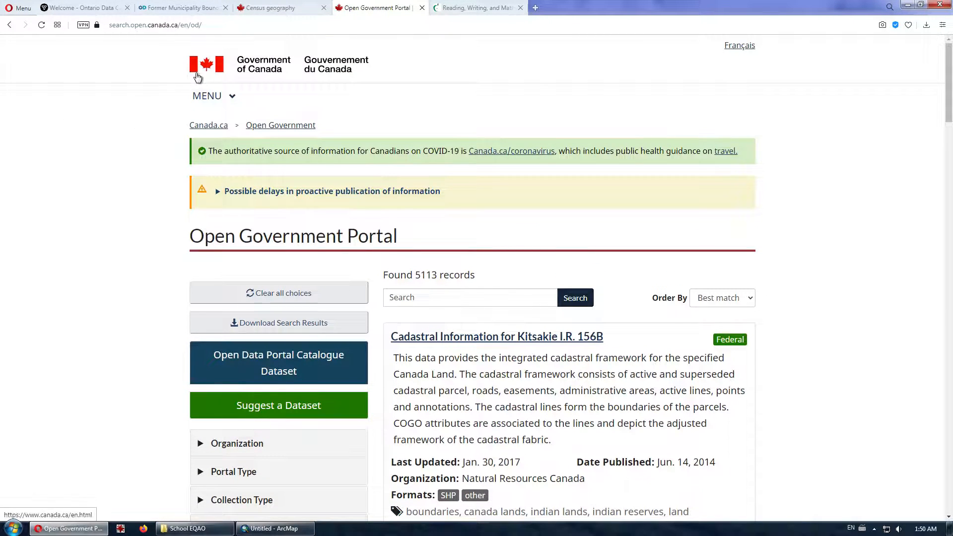
pyautogui.click(89, 10)
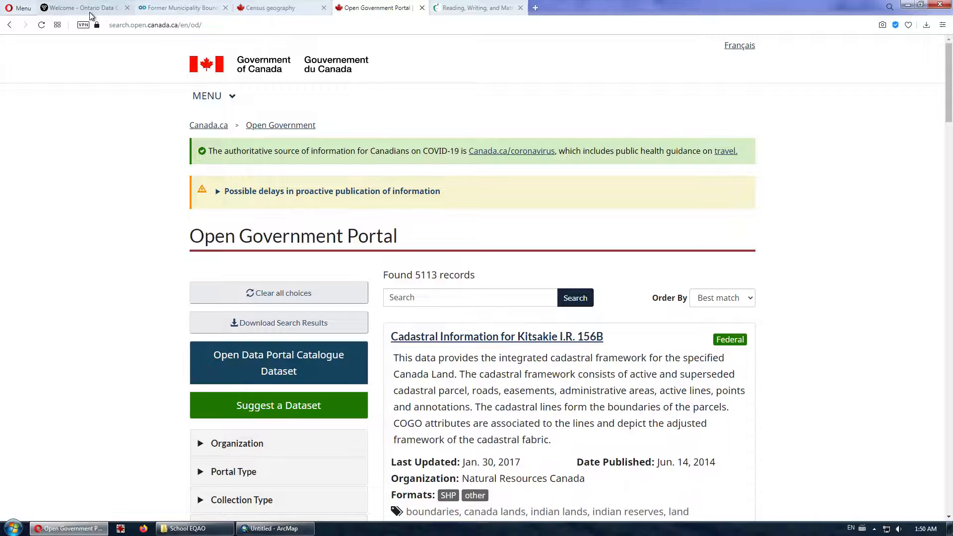
pyautogui.click(179, 8)
pyautogui.scroll(5, 226, 103)
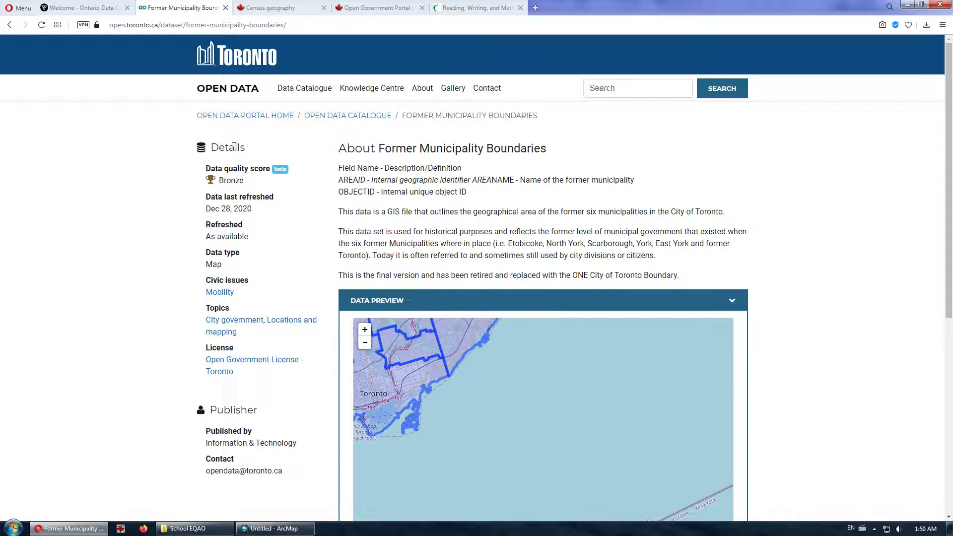
# - Switch to the TDSB EQAO results tab and scroll to the Grade 6 reading, writing and math charts
pyautogui.click(462, 10)
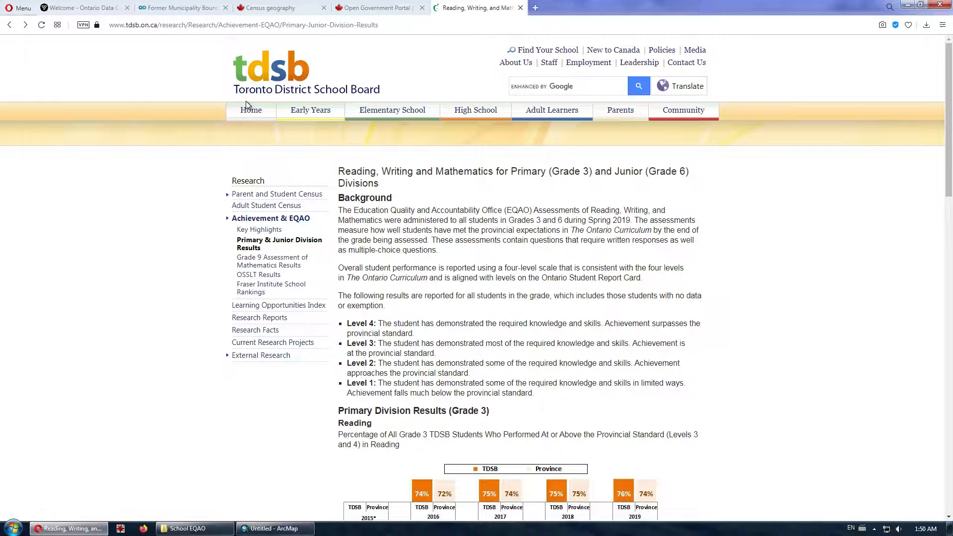
pyautogui.scroll(-4, 484, 290)
pyautogui.scroll(-10, 485, 292)
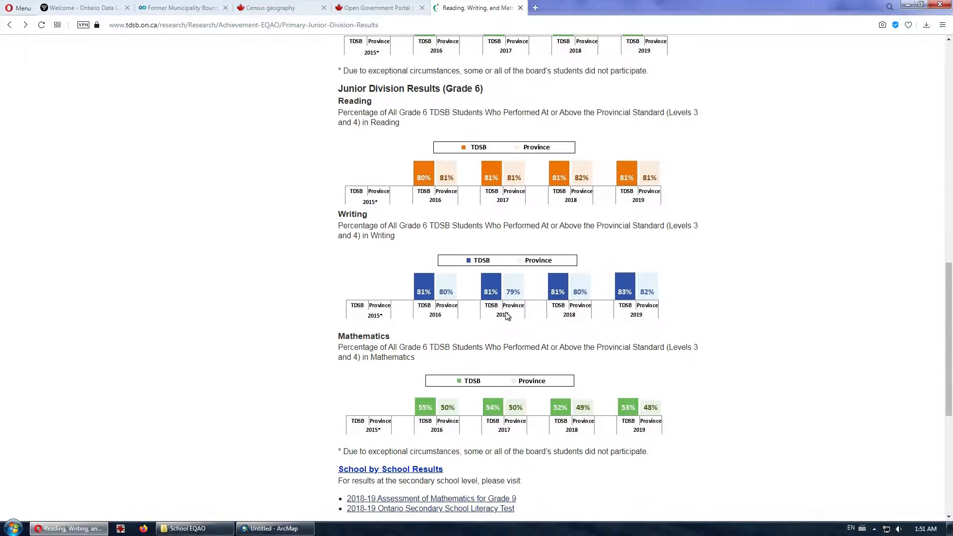
pyautogui.scroll(-2, 505, 318)
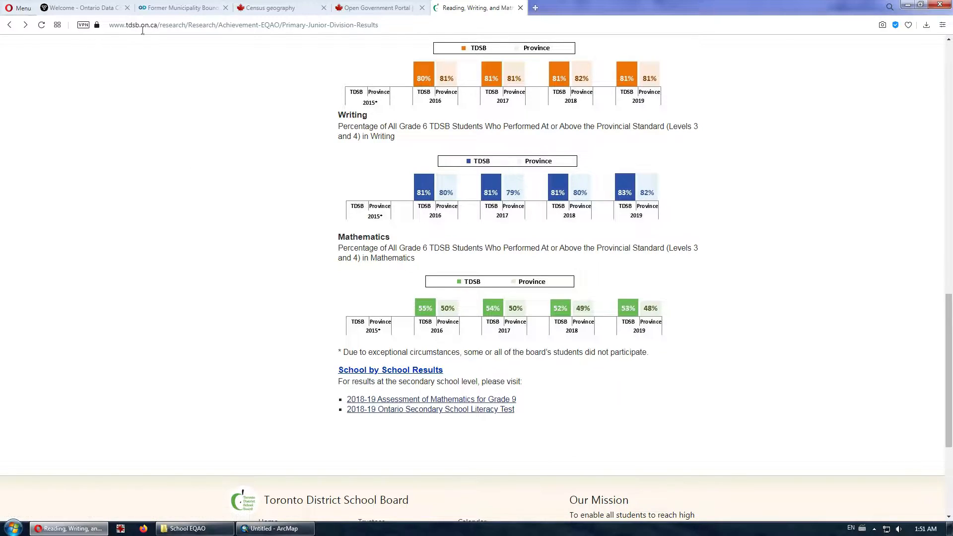
# - Return to the Former Municipality Boundaries page and scroll to its download section
pyautogui.click(178, 8)
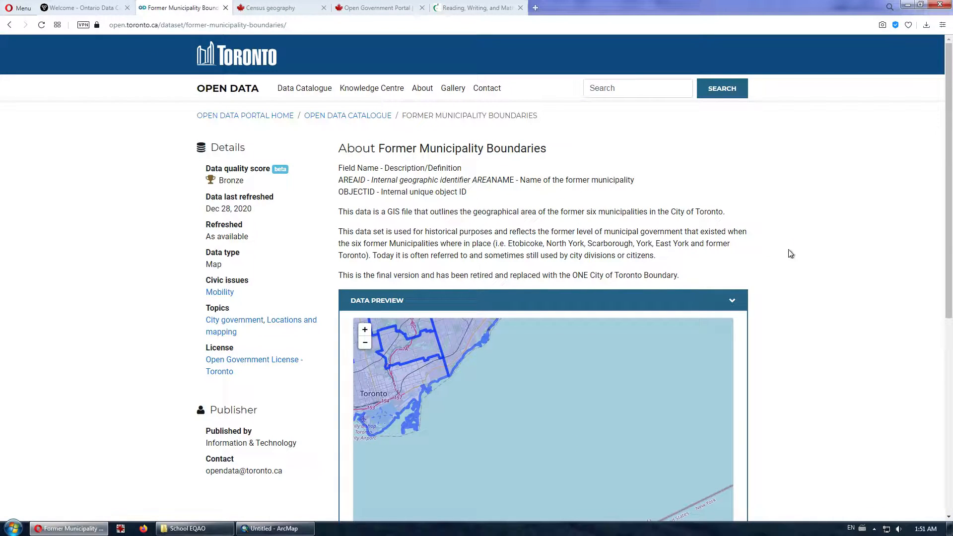
pyautogui.scroll(-4, 484, 368)
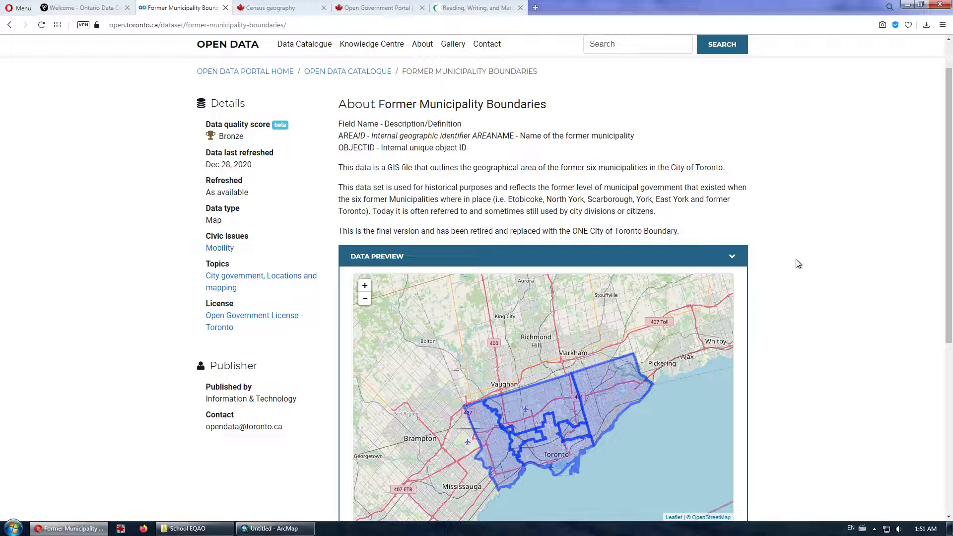
pyautogui.scroll(-6, 798, 263)
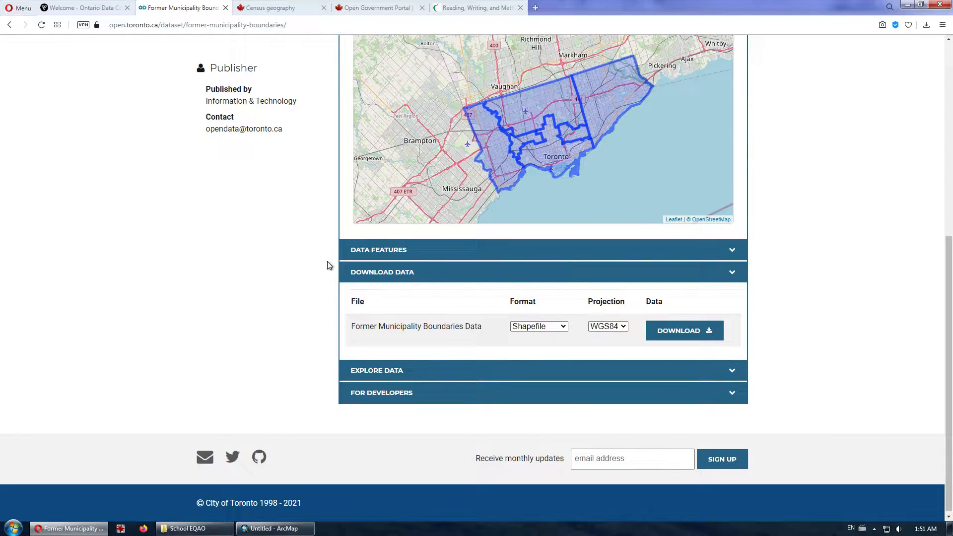
pyautogui.scroll(5, 870, 303)
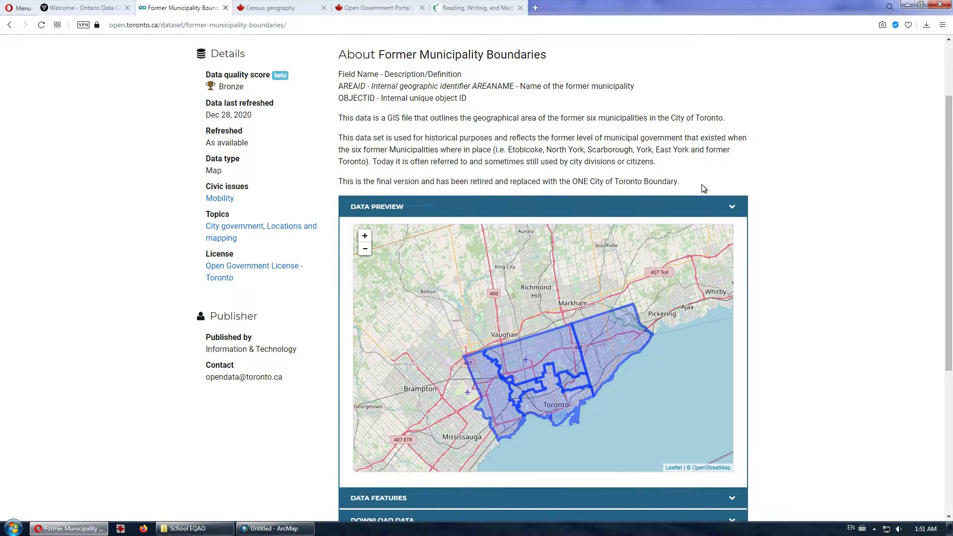
pyautogui.scroll(2, 522, 83)
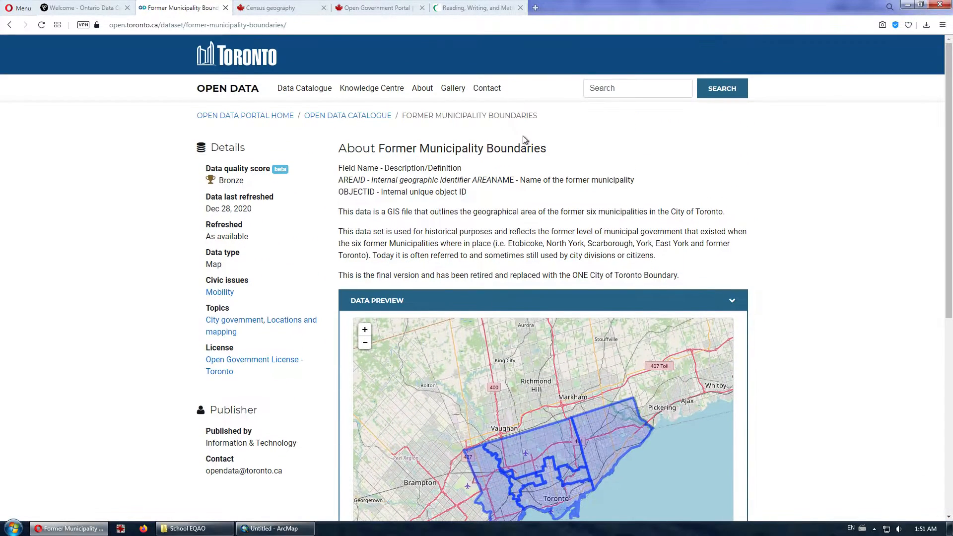
pyautogui.scroll(-5, 733, 208)
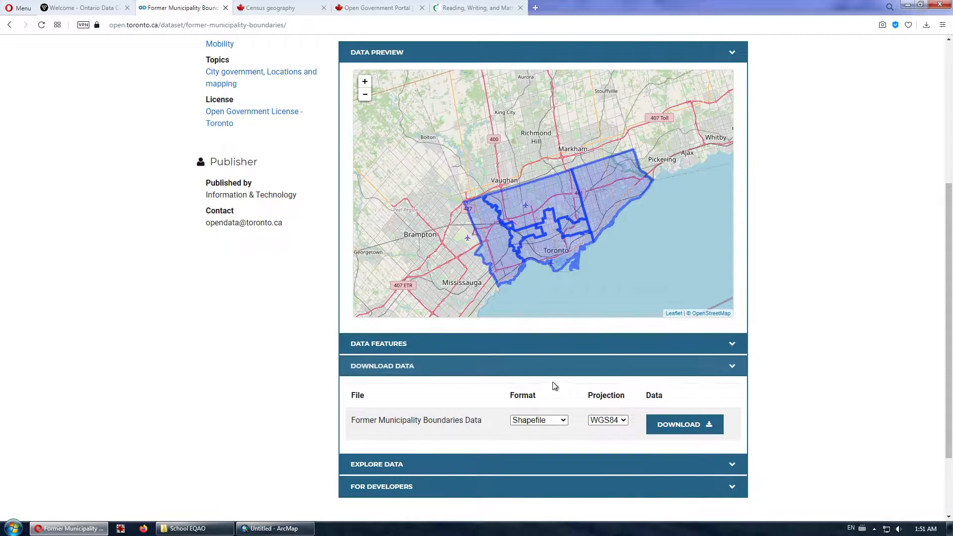
# - Download the boundaries as a WGS84 Shapefile zip and return to ArcMap
pyautogui.click(564, 423)
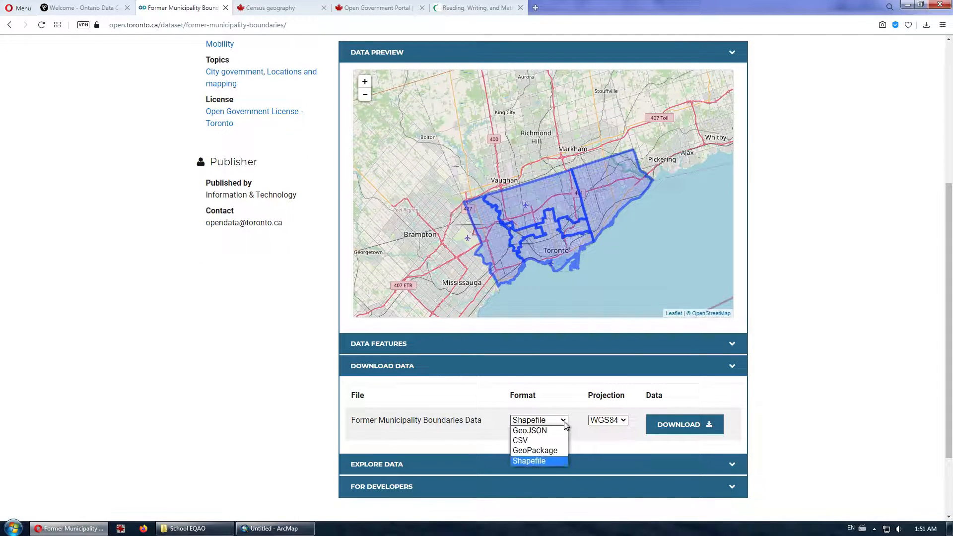
pyautogui.click(546, 458)
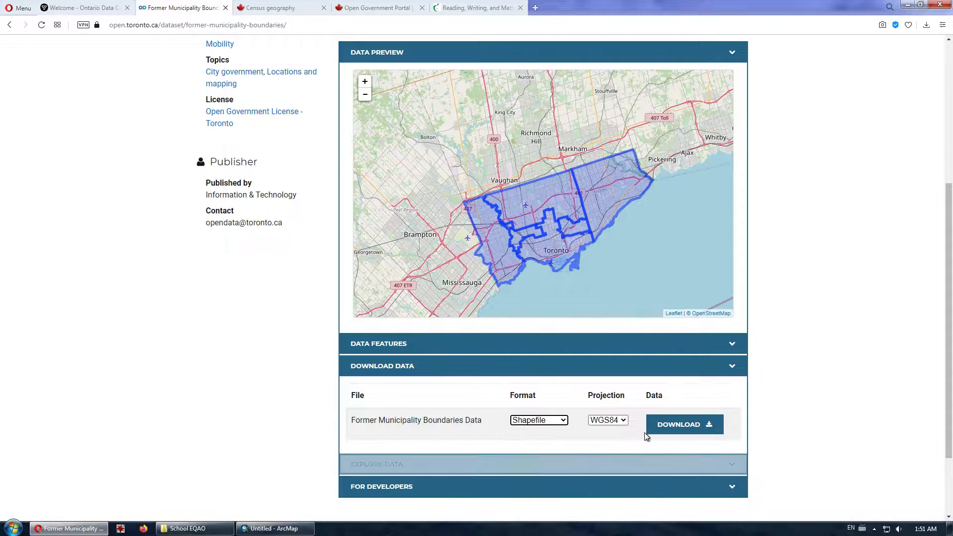
pyautogui.click(615, 420)
pyautogui.click(606, 429)
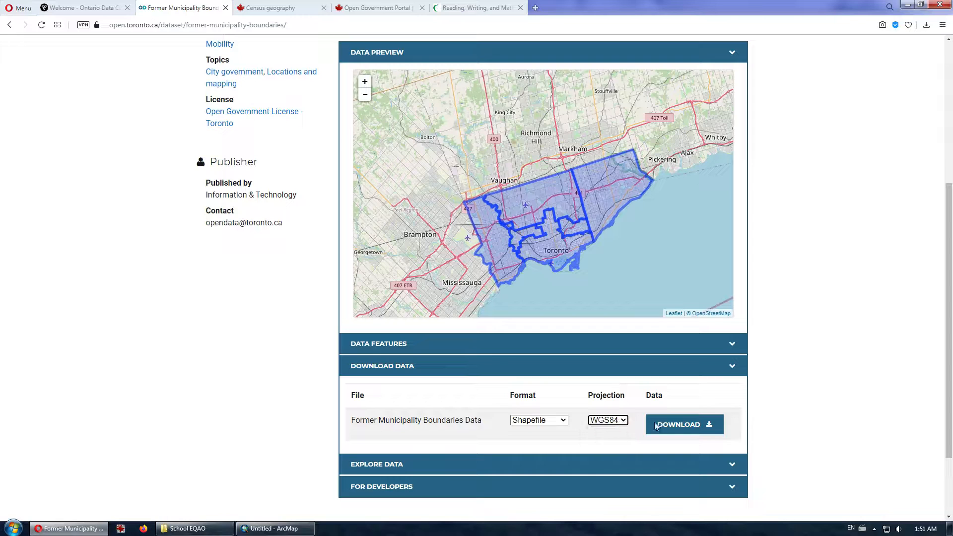
pyautogui.click(688, 426)
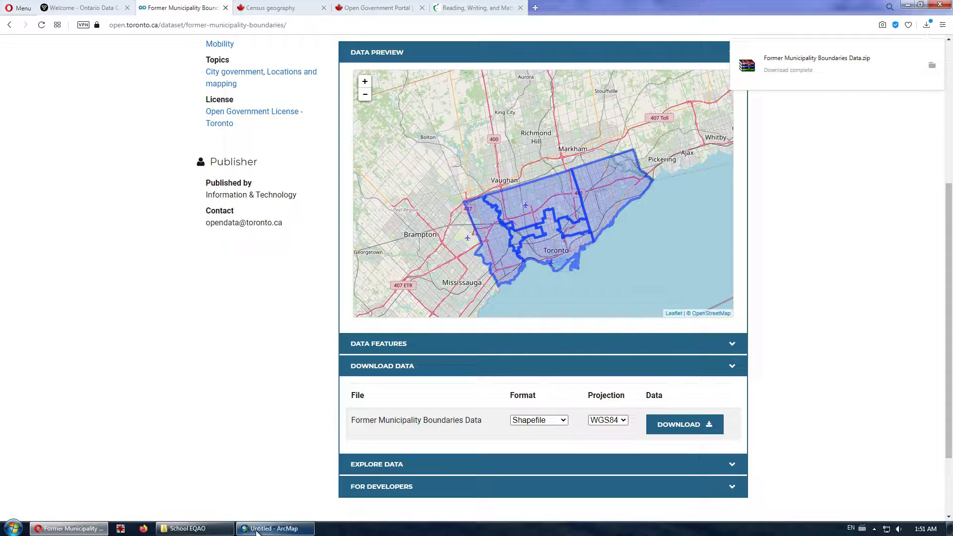
pyautogui.click(258, 532)
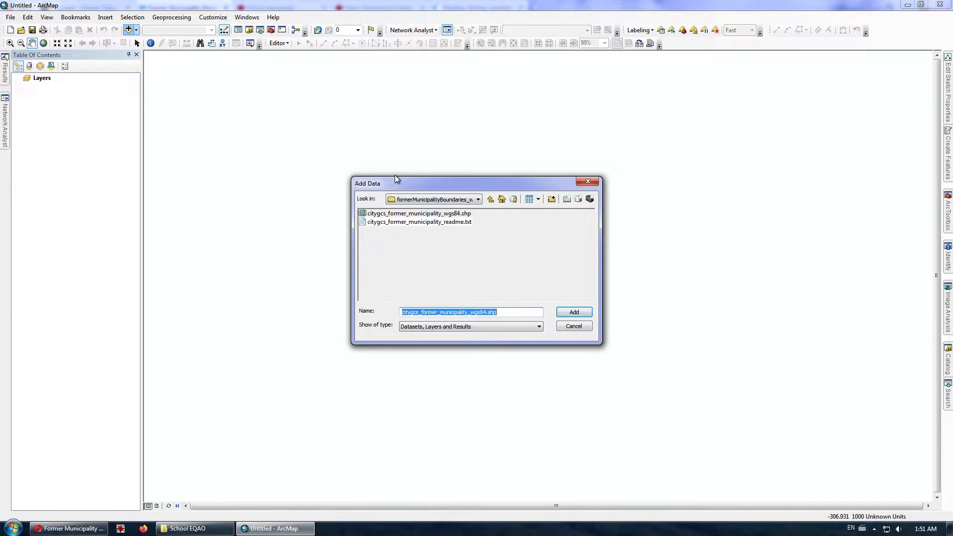
# - Add citygcs_former_municipality_wgs84.shp to the ArcMap map
pyautogui.click(370, 214)
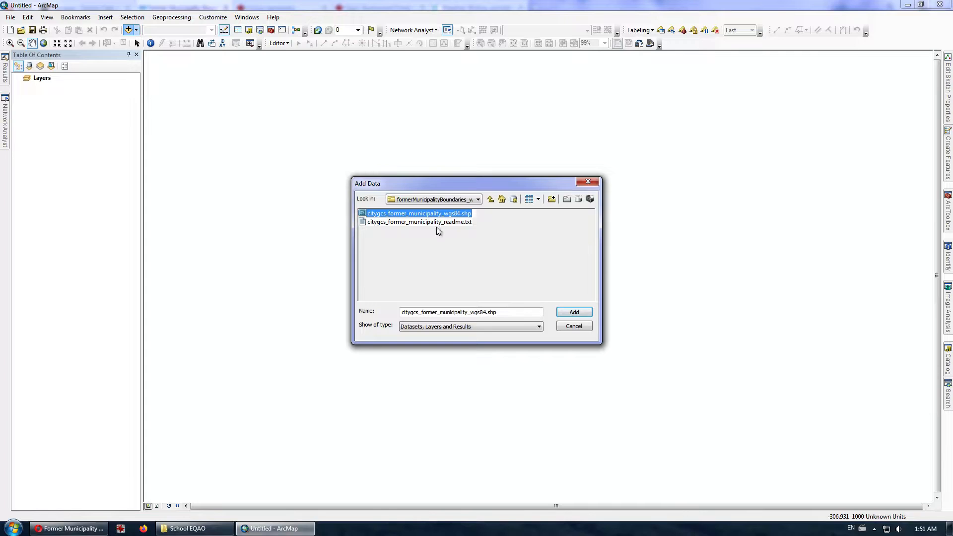
pyautogui.click(568, 312)
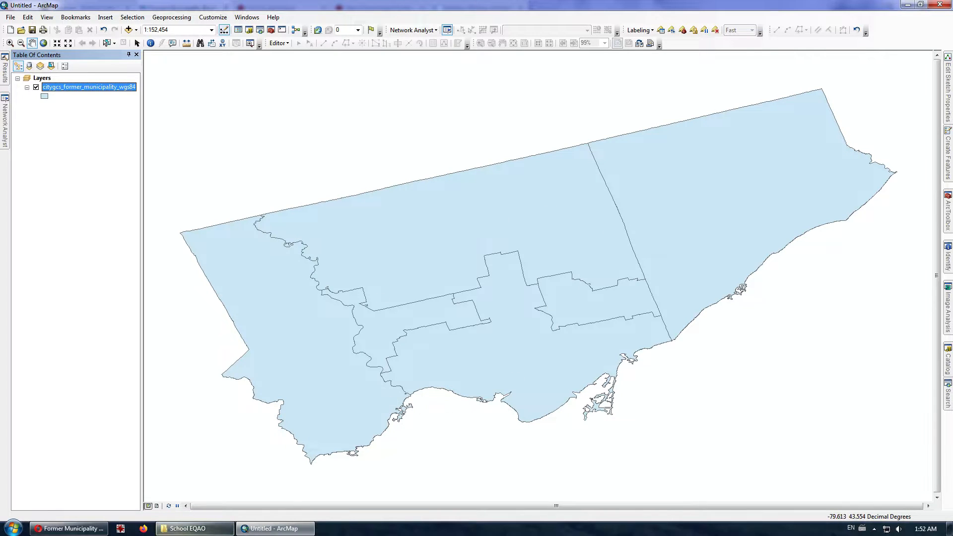
# - Open new_sif_data_table_2018_2019prelim_en_december.xlsx from the School EQAO folder
pyautogui.moveTo(188, 534)
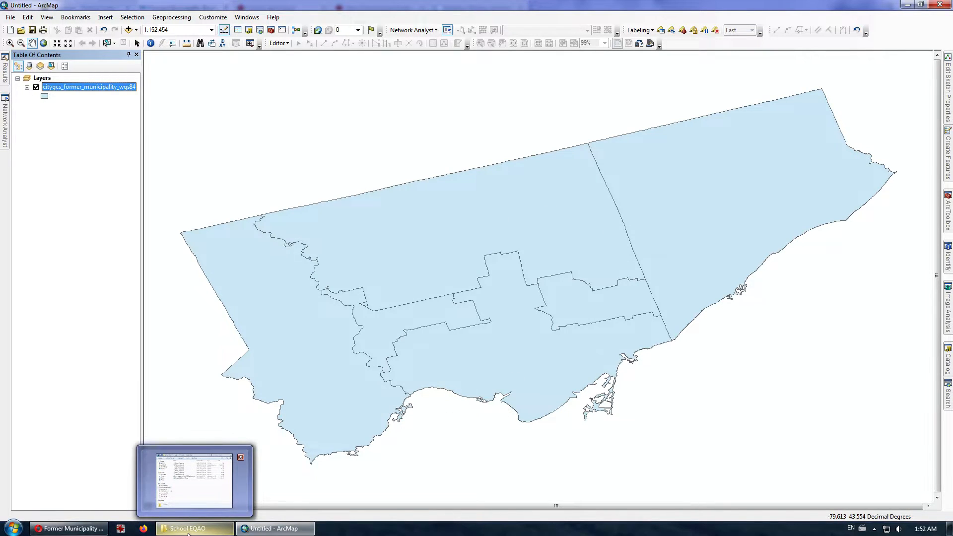
pyautogui.click(188, 533)
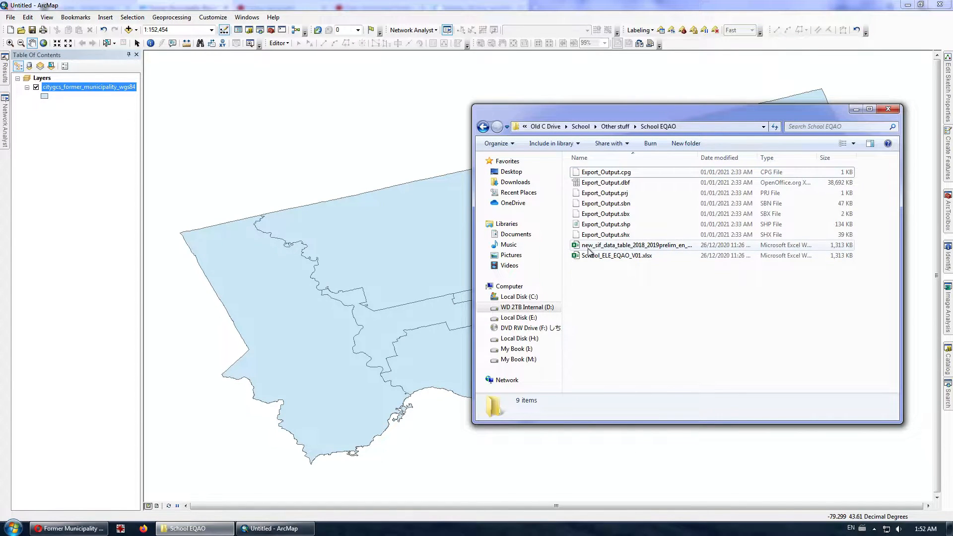
pyautogui.click(606, 250)
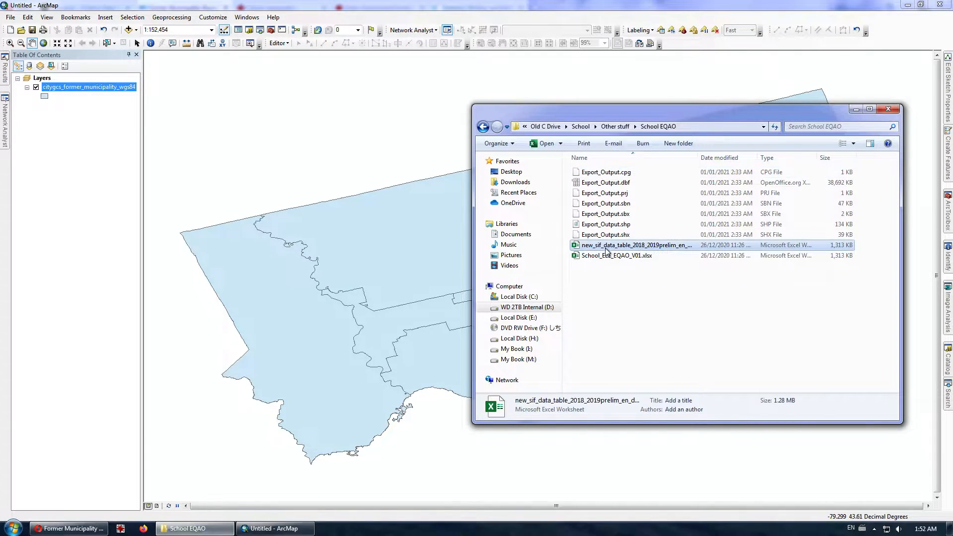
pyautogui.doubleClick(644, 246)
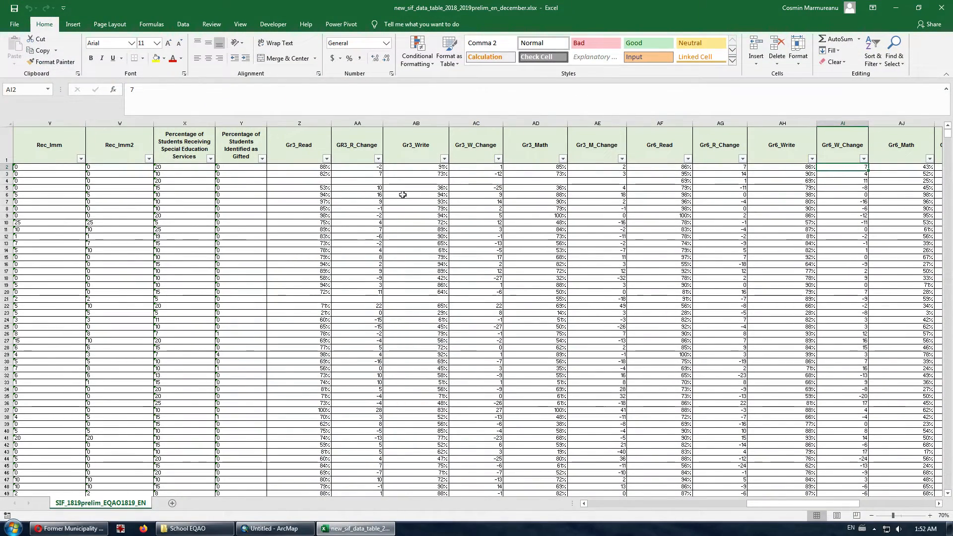
# - Switch to the Data tab and inspect the low-income households percentage values in column AR
pyautogui.moveTo(289, 149); pyautogui.dragTo(846, 145)
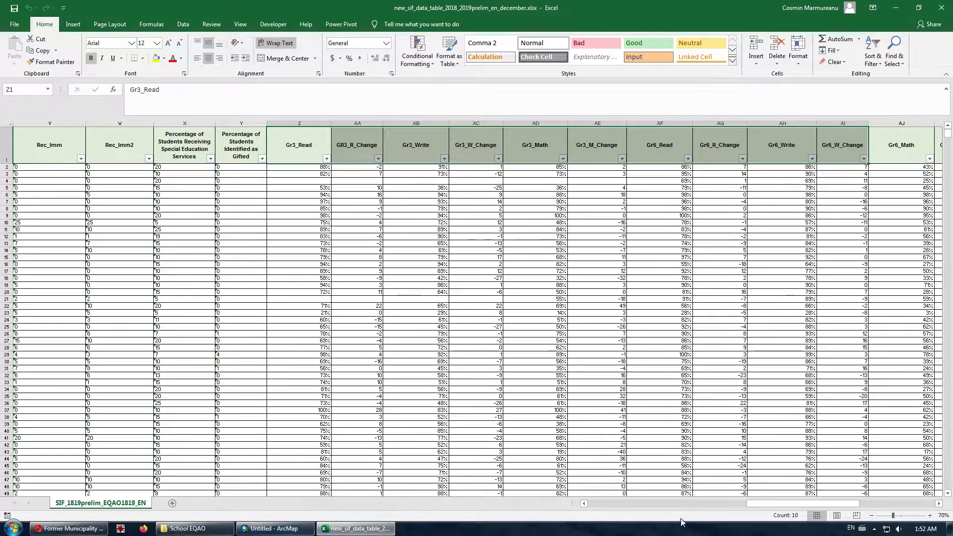
pyautogui.moveTo(752, 503); pyautogui.dragTo(591, 504)
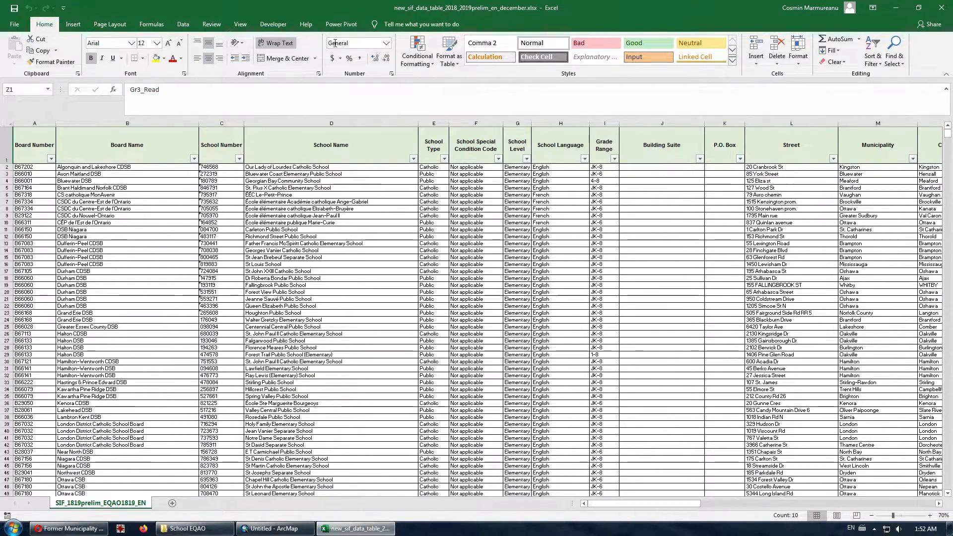
pyautogui.click(183, 25)
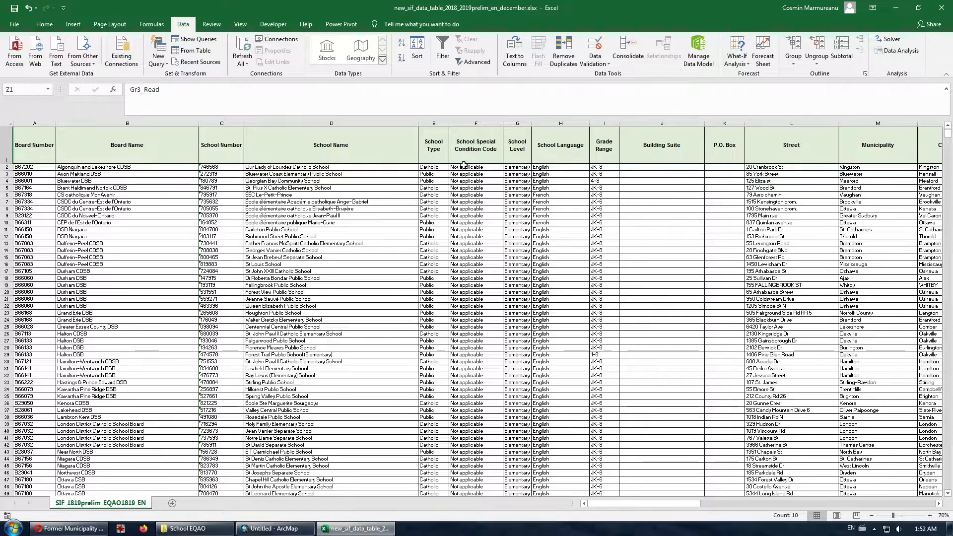
pyautogui.moveTo(634, 504); pyautogui.dragTo(847, 509)
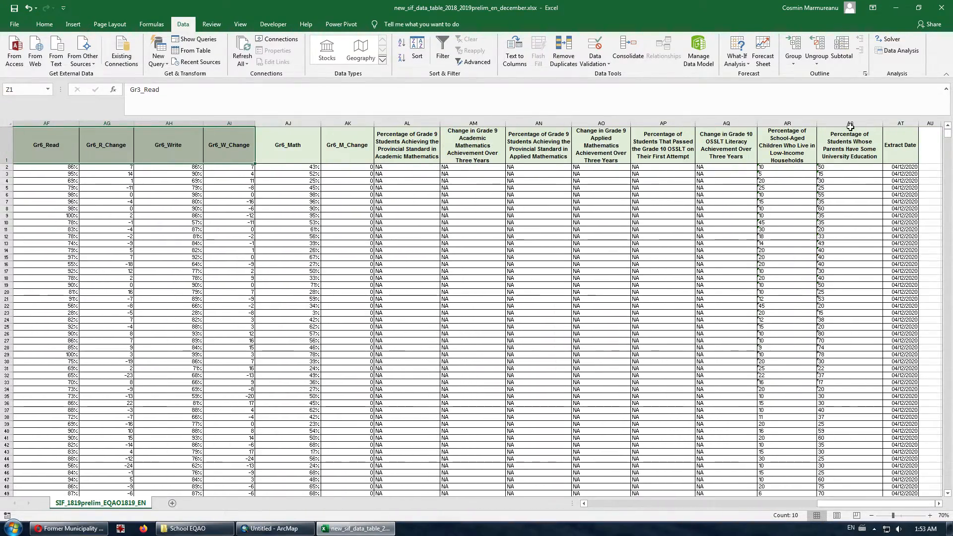
pyautogui.click(792, 143)
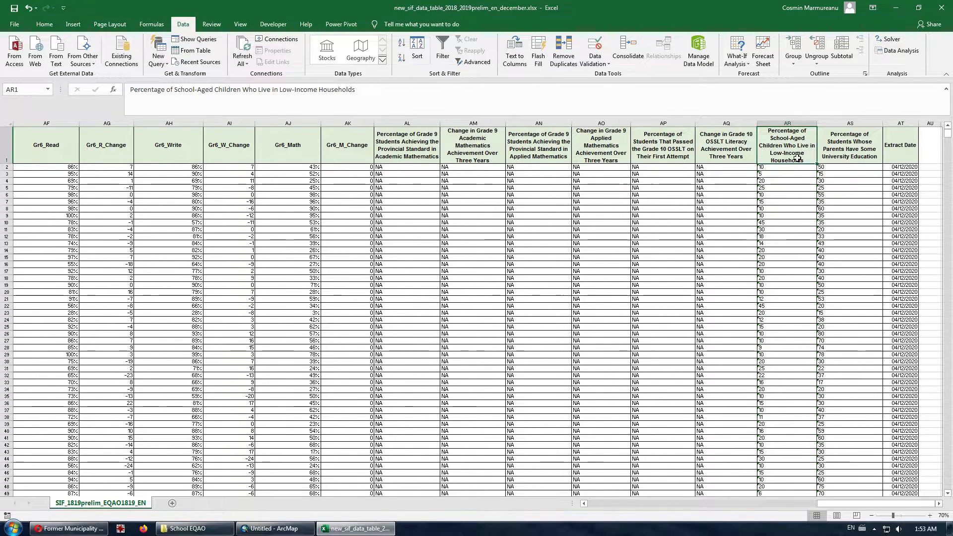
pyautogui.click(784, 168)
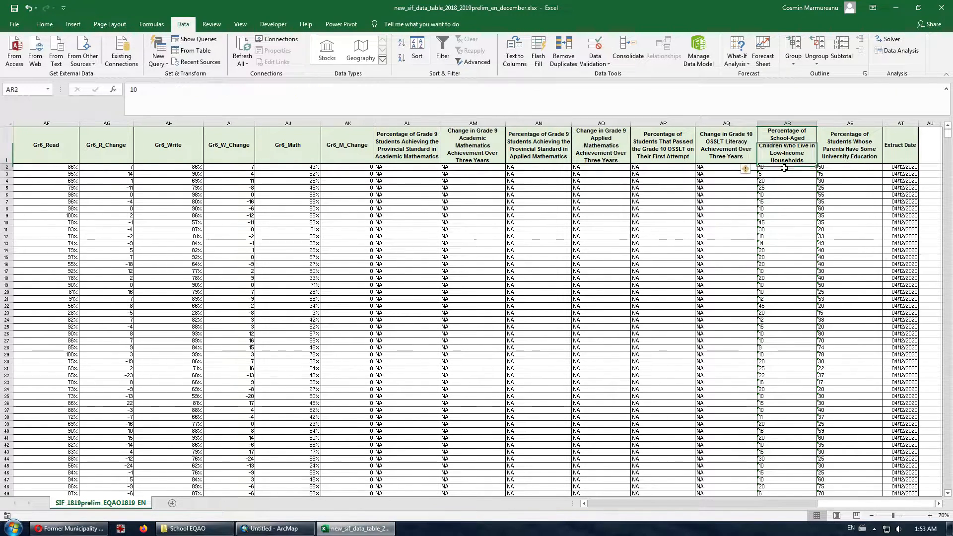
pyautogui.moveTo(784, 168); pyautogui.dragTo(786, 347)
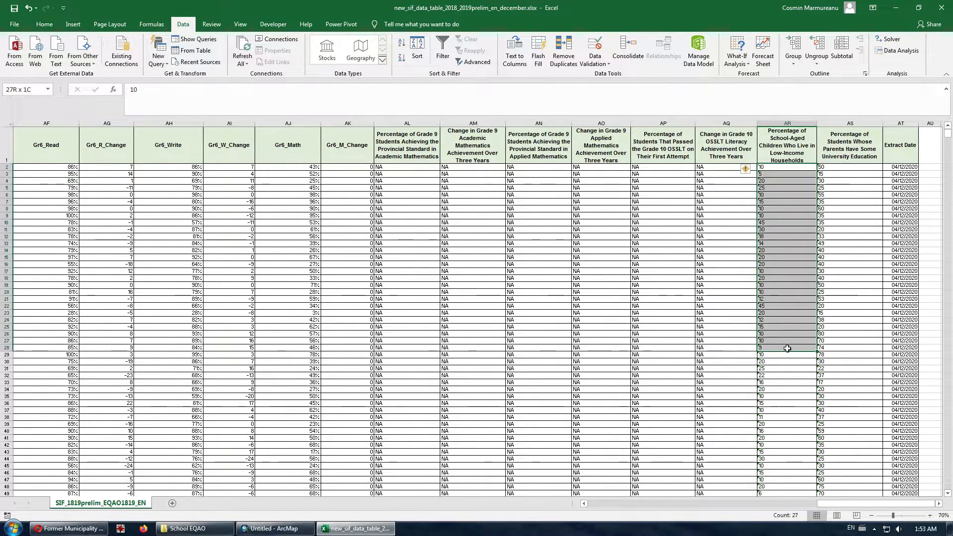
pyautogui.click(765, 169)
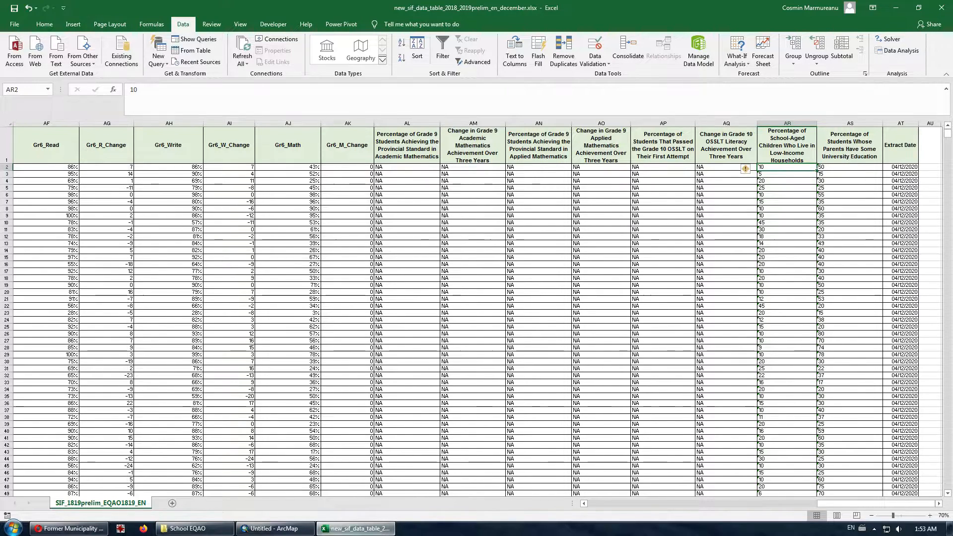
# - Select the table's header row A1:AT1
pyautogui.moveTo(282, 532)
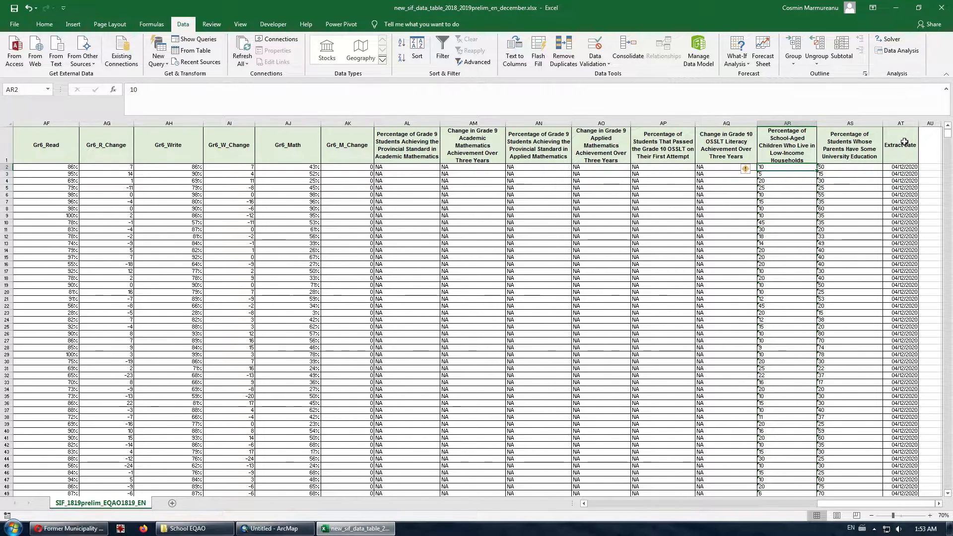
pyautogui.moveTo(904, 140); pyautogui.dragTo(1, 120)
pyautogui.moveTo(1, 142); pyautogui.dragTo(7, 143)
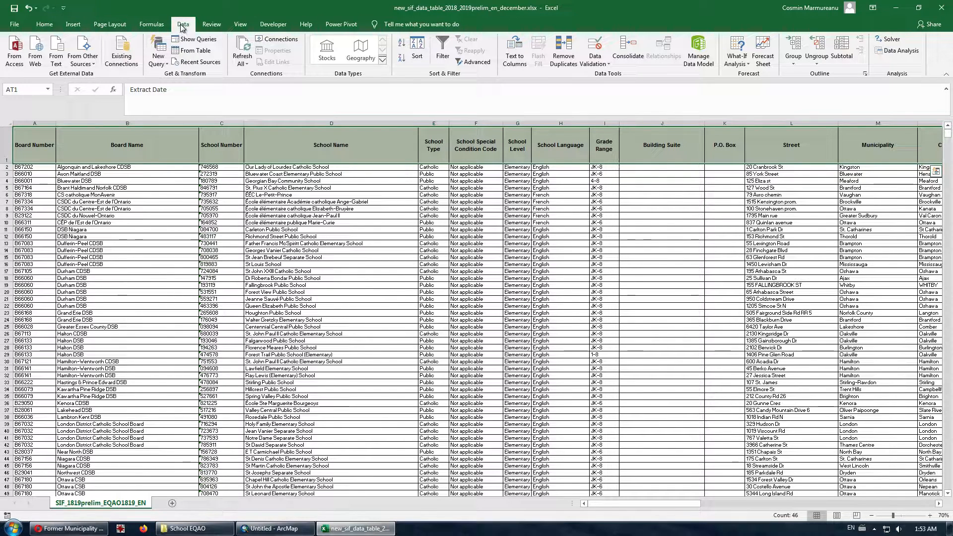
# - Turn on filters for the header row and look over the low-income column values
pyautogui.click(442, 47)
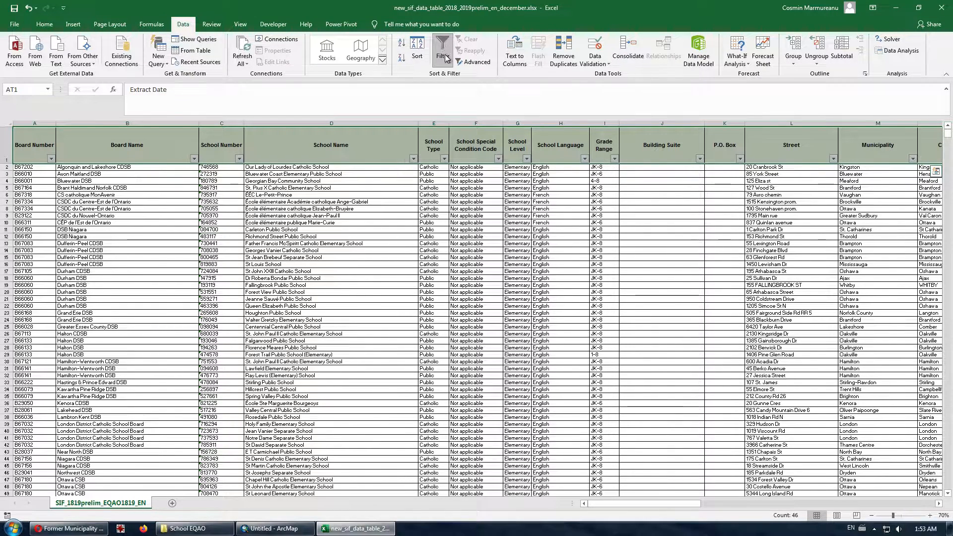
pyautogui.moveTo(633, 504); pyautogui.dragTo(904, 511)
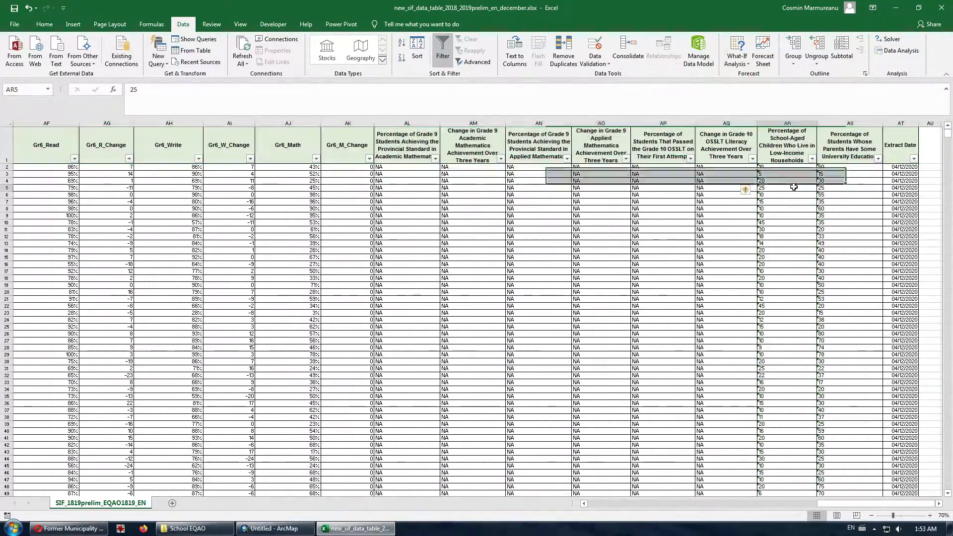
pyautogui.moveTo(775, 168); pyautogui.dragTo(786, 375)
pyautogui.moveTo(772, 172); pyautogui.dragTo(786, 306)
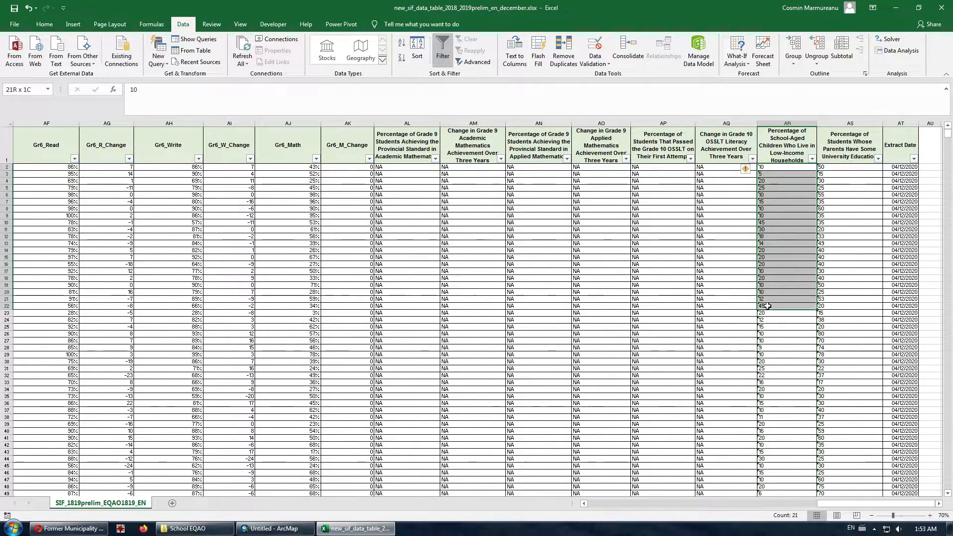
pyautogui.click(777, 173)
# - Set column AR's filter to show only the NA and SP values
pyautogui.click(812, 159)
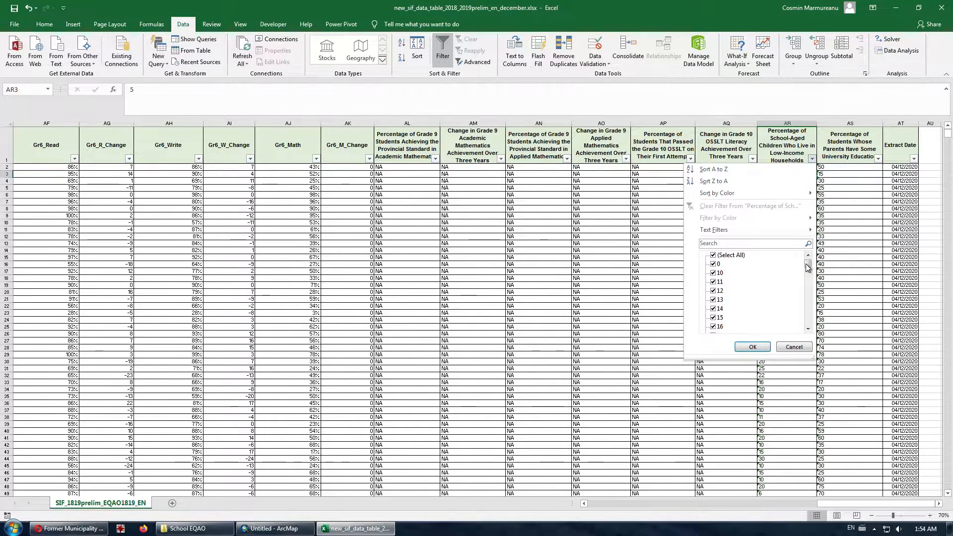
pyautogui.click(719, 257)
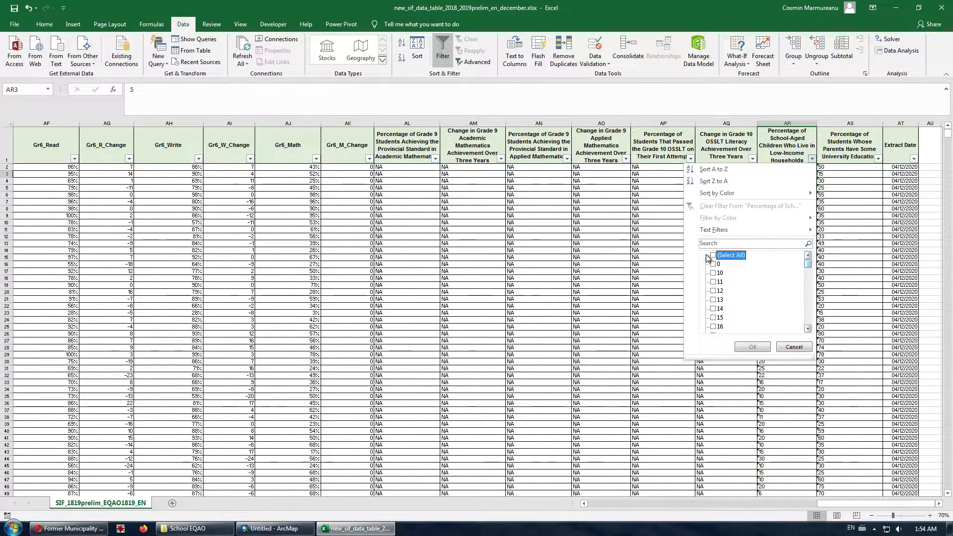
pyautogui.moveTo(808, 264); pyautogui.dragTo(806, 325)
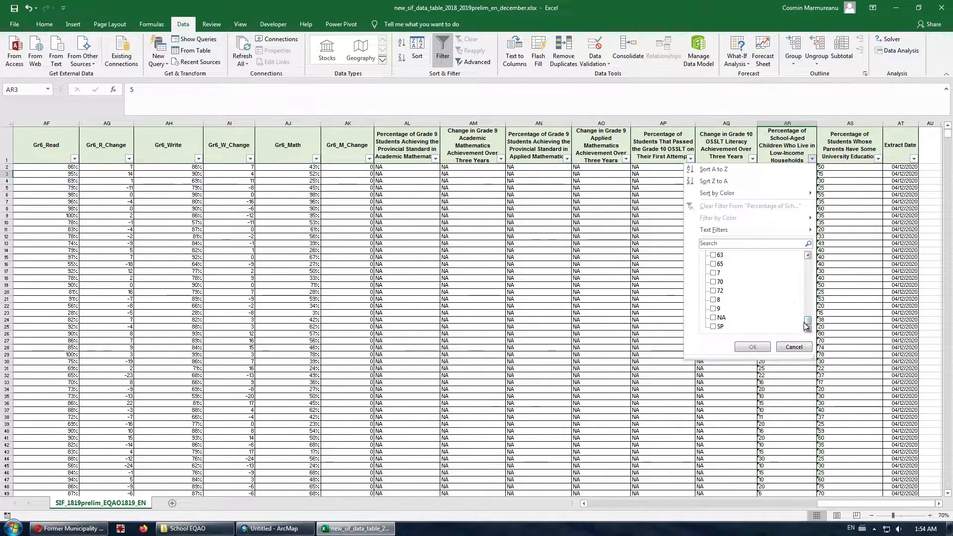
pyautogui.click(713, 318)
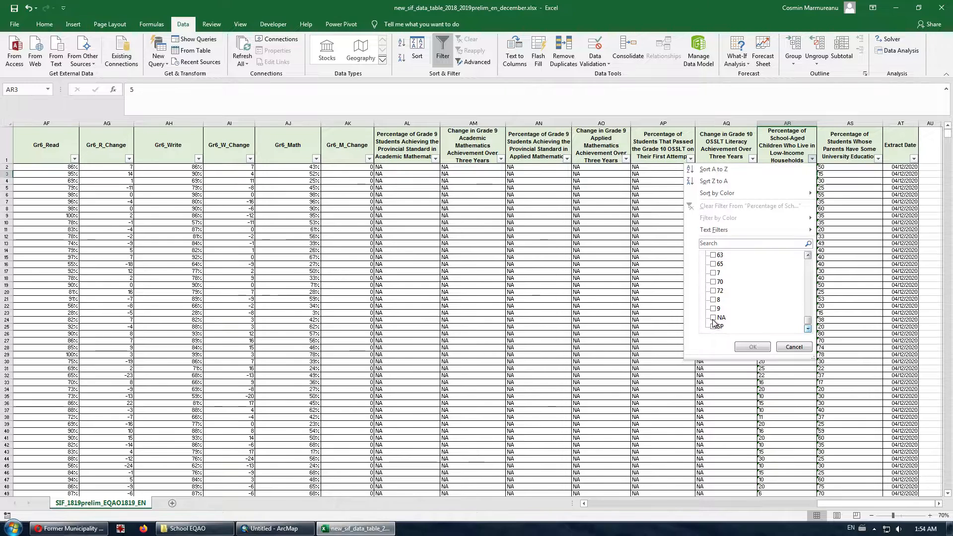
pyautogui.click(713, 327)
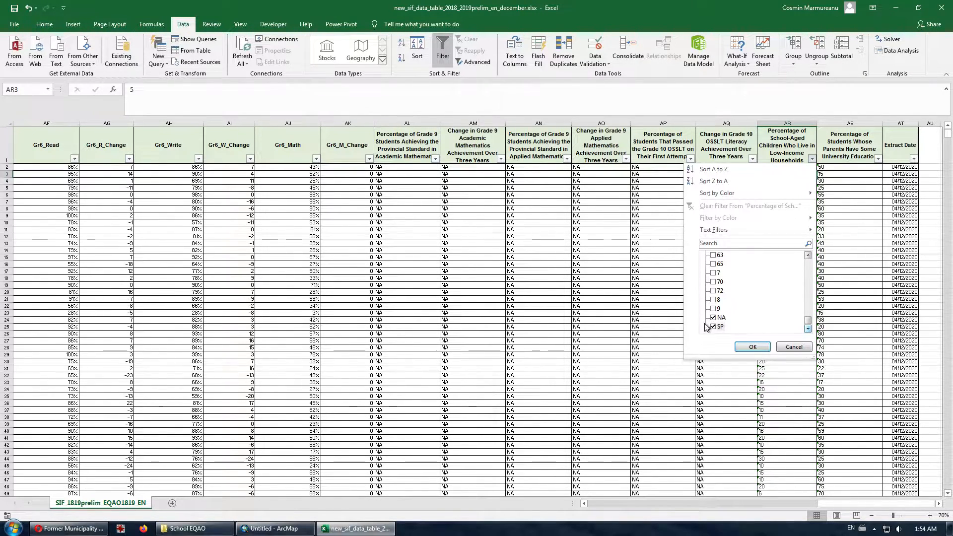
pyautogui.moveTo(809, 322)
pyautogui.mouseDown()
pyautogui.moveTo(810, 258)
pyautogui.moveTo(809, 323)
pyautogui.mouseUp()
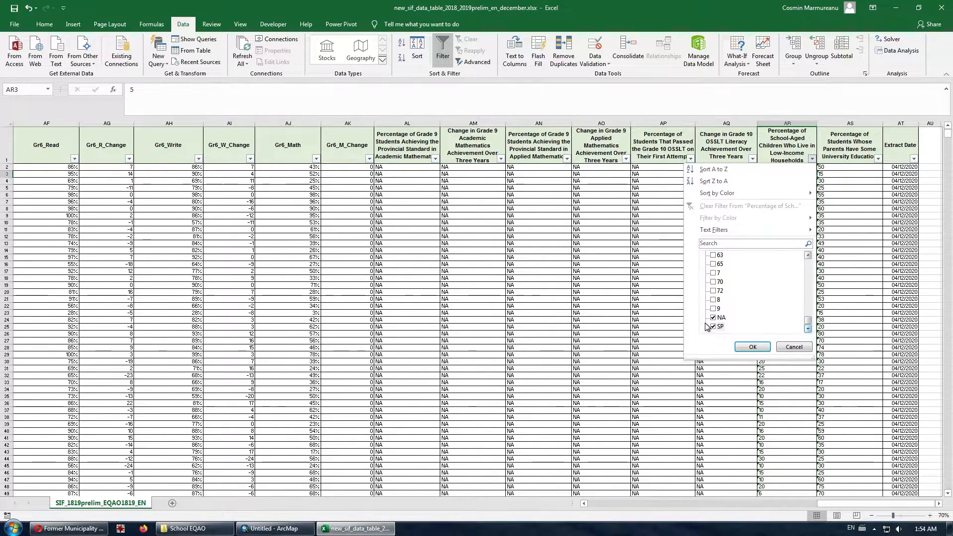
pyautogui.click(714, 326)
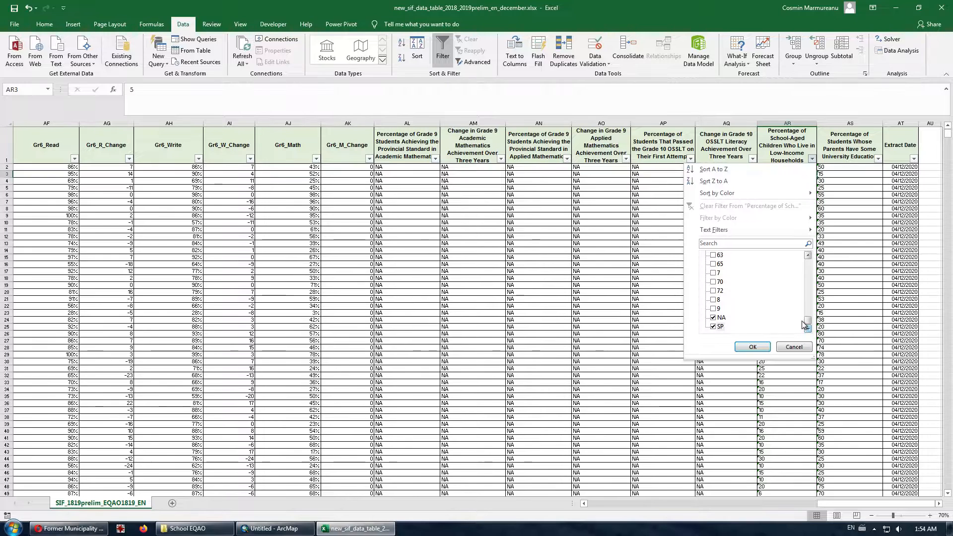
# - Apply the NA/SP filter and delete the 220 filtered low-income placeholder values
pyautogui.click(752, 347)
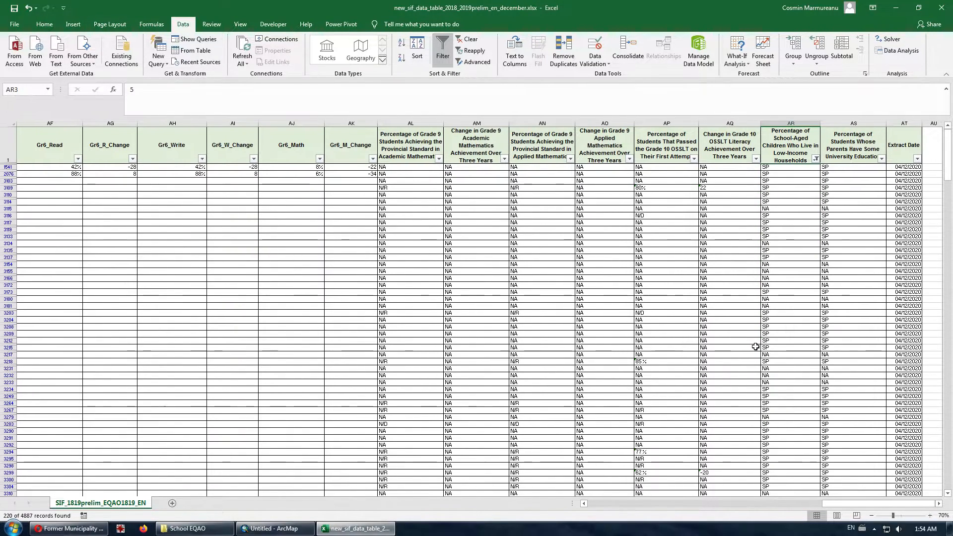
pyautogui.moveTo(784, 167); pyautogui.dragTo(790, 485)
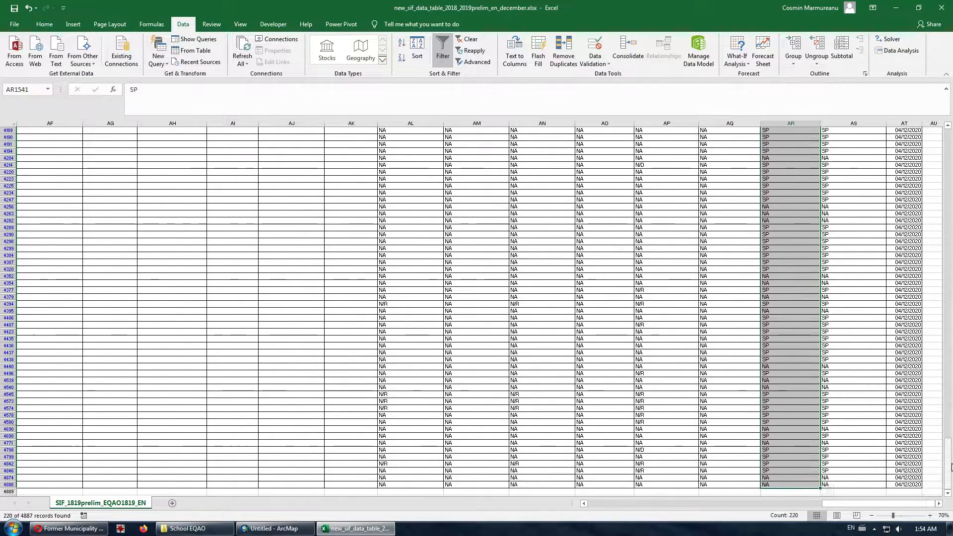
pyautogui.moveTo(950, 467); pyautogui.dragTo(949, 148)
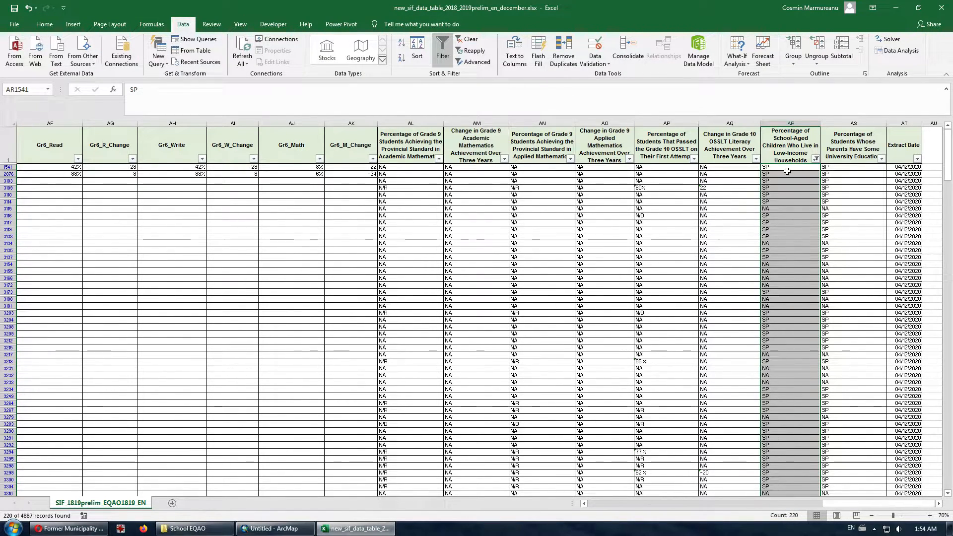
pyautogui.click(780, 173)
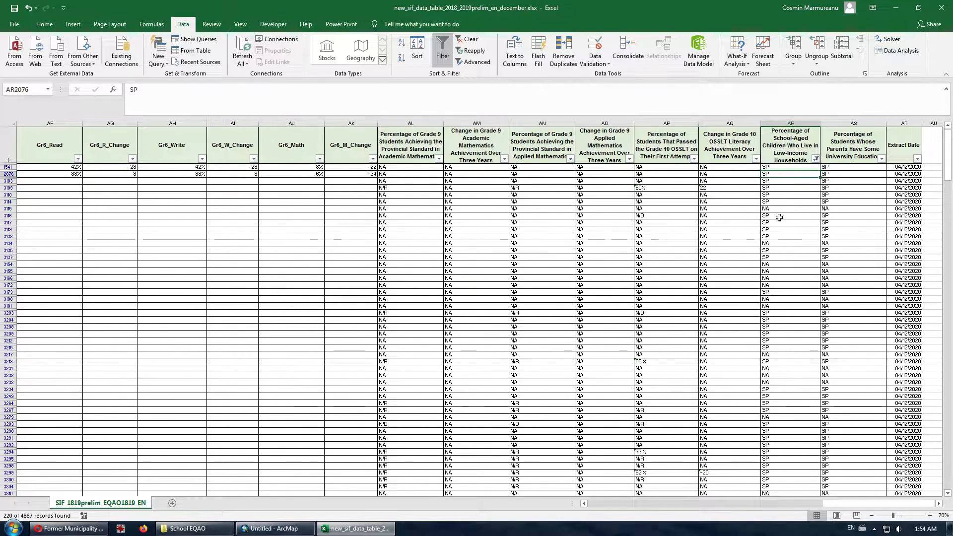
pyautogui.moveTo(793, 169); pyautogui.dragTo(790, 334)
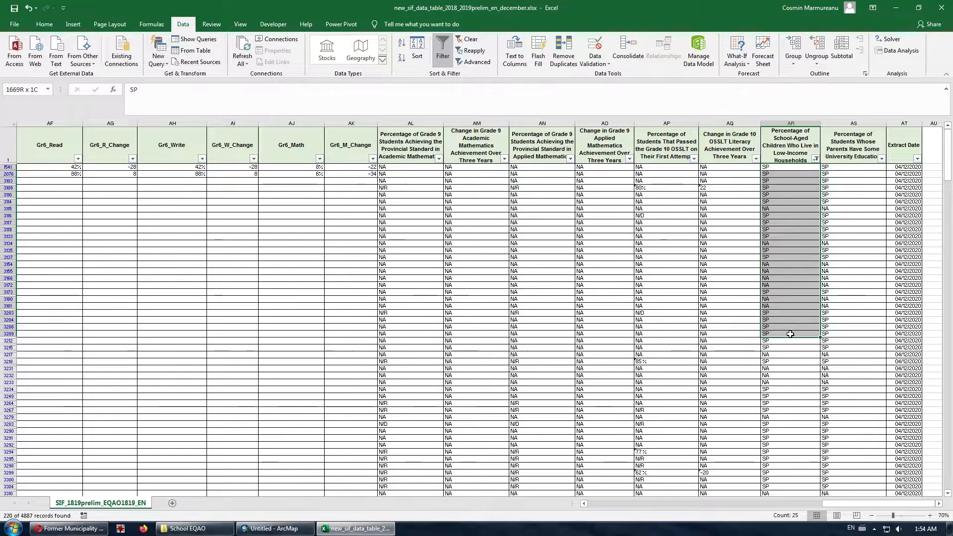
pyautogui.moveTo(790, 334); pyautogui.dragTo(768, 167)
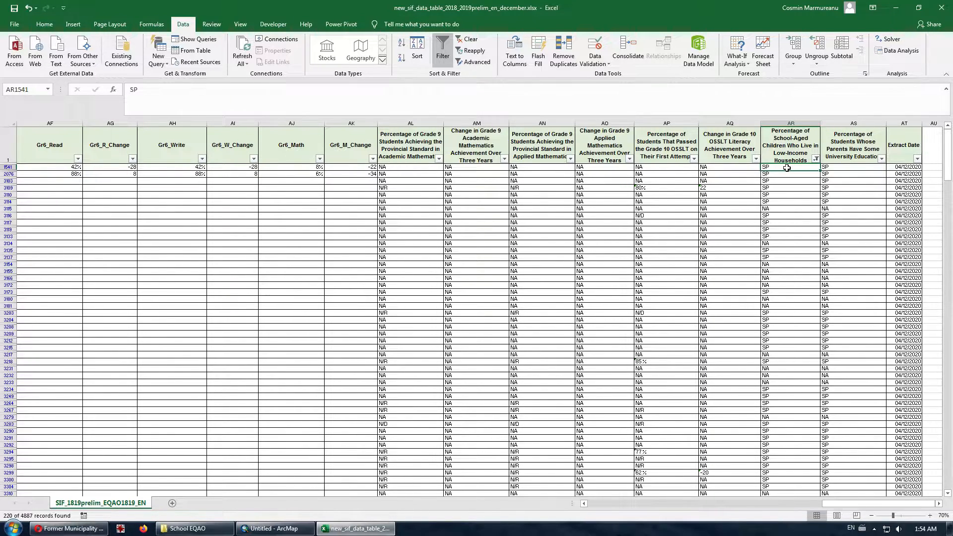
pyautogui.moveTo(786, 168); pyautogui.dragTo(791, 485)
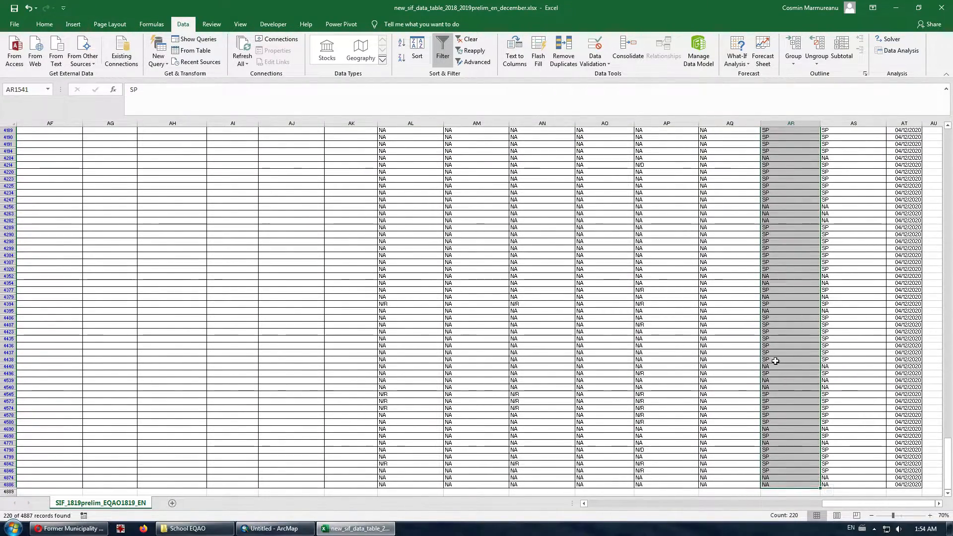
pyautogui.press('Delete')
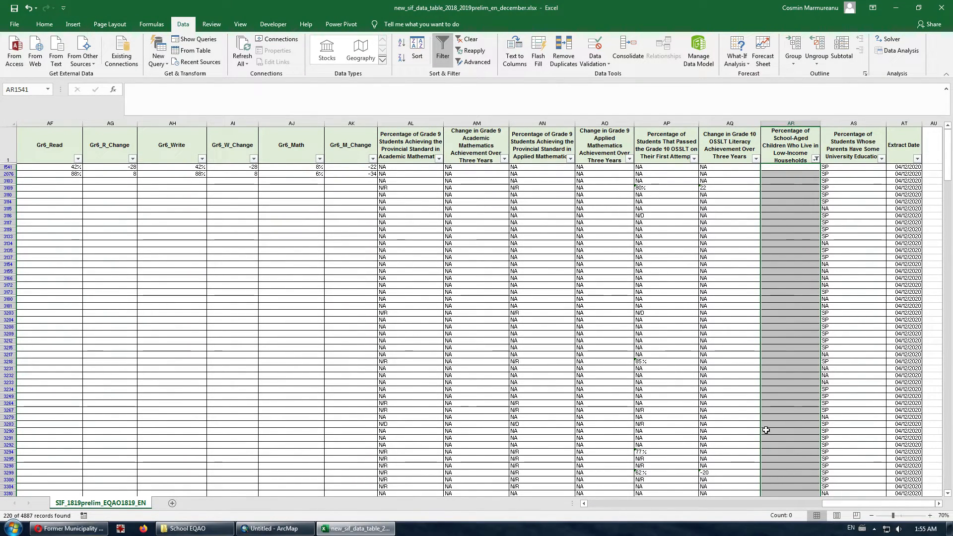
# - Reselect all values in the low-income column filter so it is cleared
pyautogui.click(815, 159)
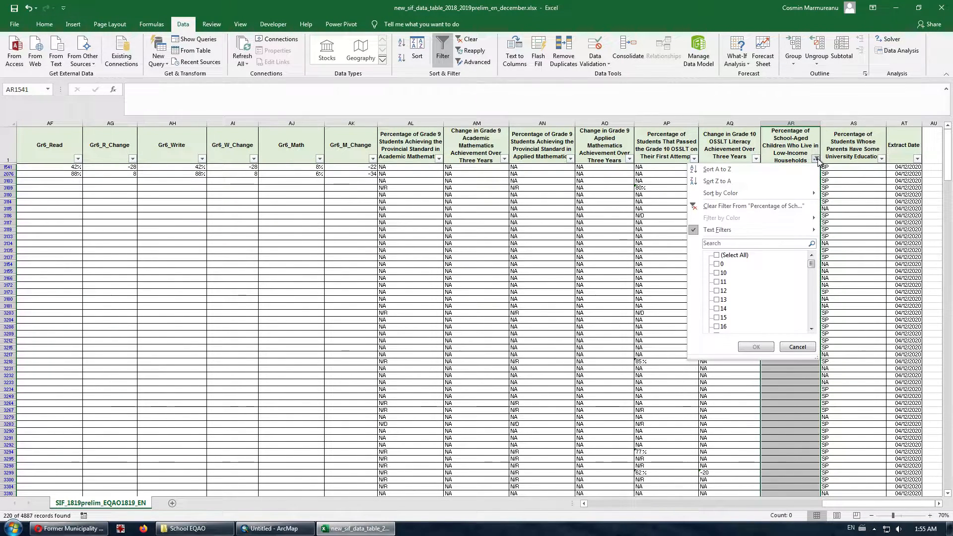
pyautogui.click(717, 255)
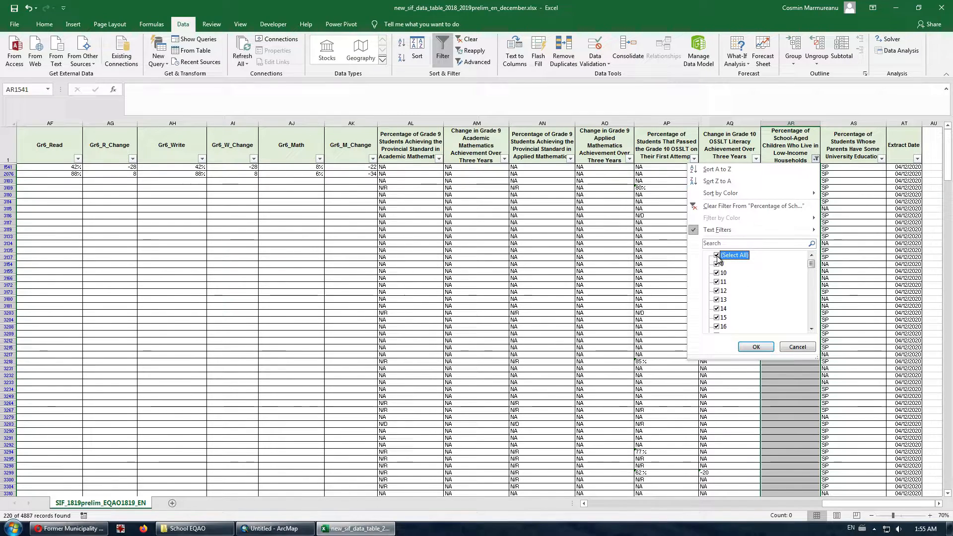
pyautogui.click(751, 347)
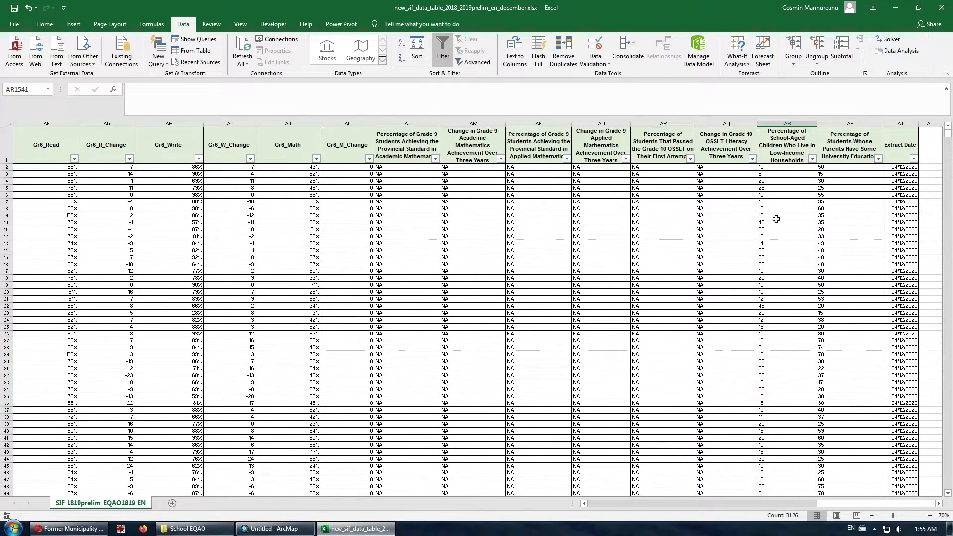
# - Select the low-income percentage values from AR2 down to the last school row
pyautogui.click(784, 167)
pyautogui.moveTo(949, 135)
pyautogui.mouseDown()
pyautogui.moveTo(949, 252)
pyautogui.moveTo(949, 133)
pyautogui.mouseUp()
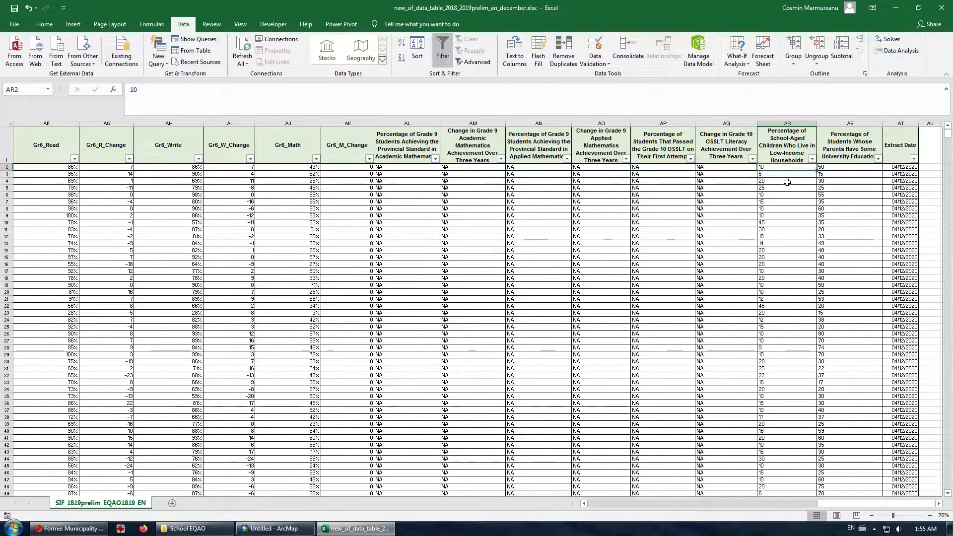
pyautogui.moveTo(788, 169); pyautogui.dragTo(789, 389)
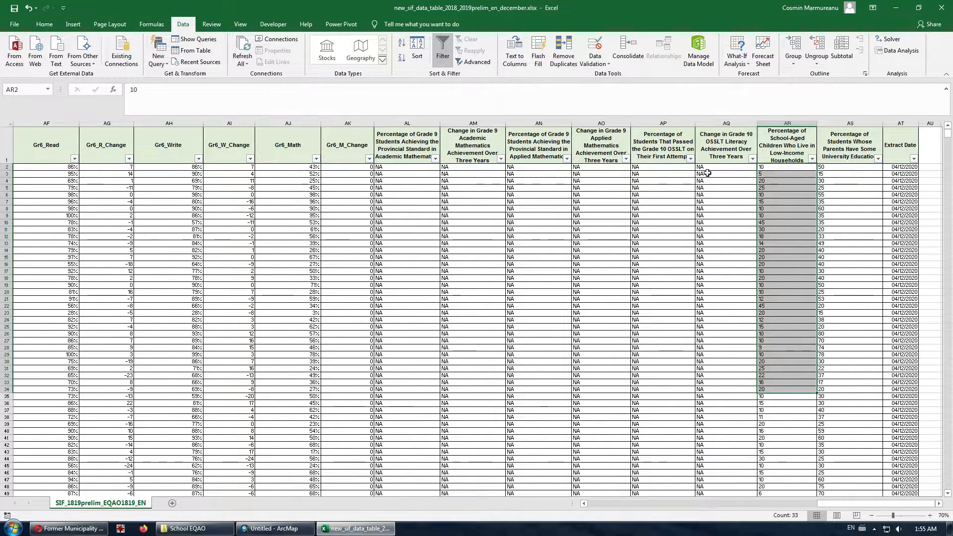
pyautogui.click(774, 168)
pyautogui.moveTo(947, 133); pyautogui.dragTo(937, 486)
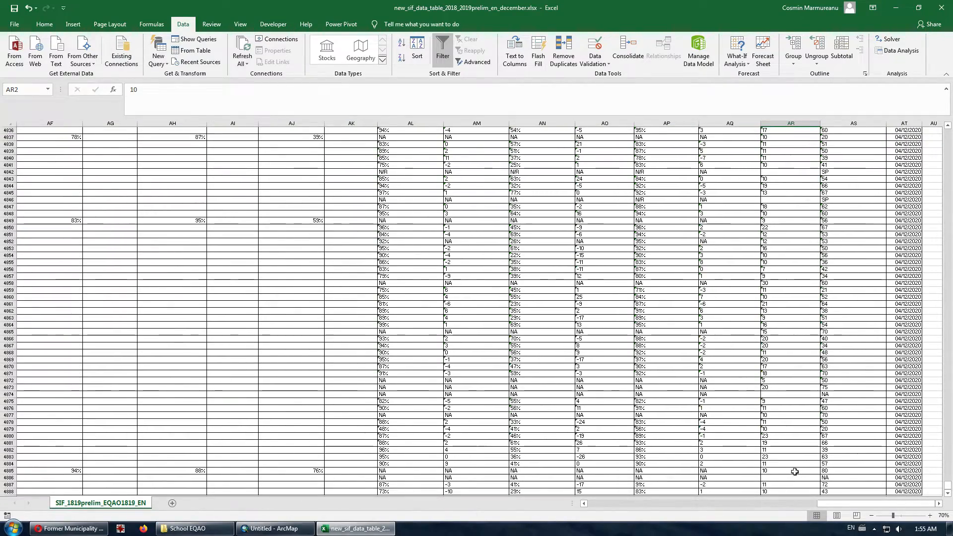
pyautogui.keyDown('shift'); pyautogui.click(789, 490); pyautogui.keyUp('shift')
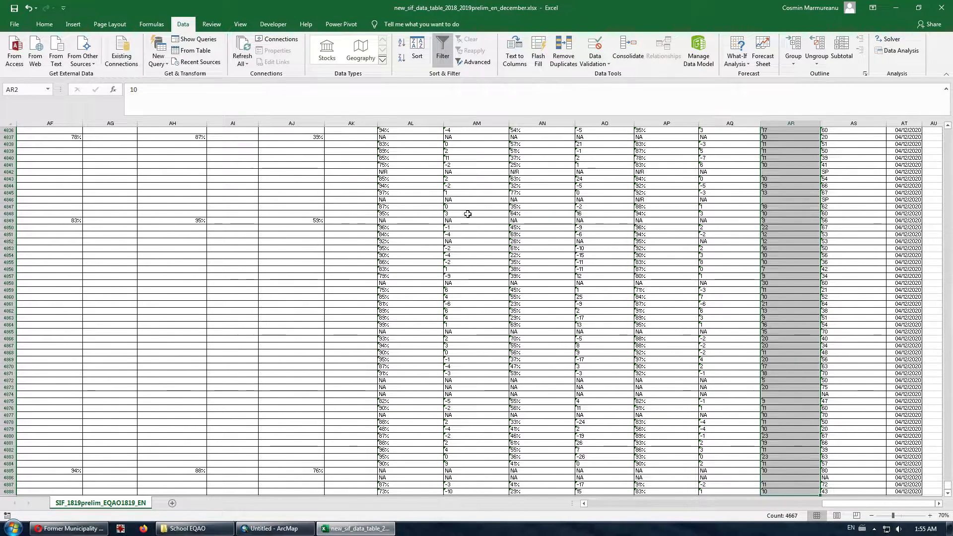
pyautogui.click(49, 24)
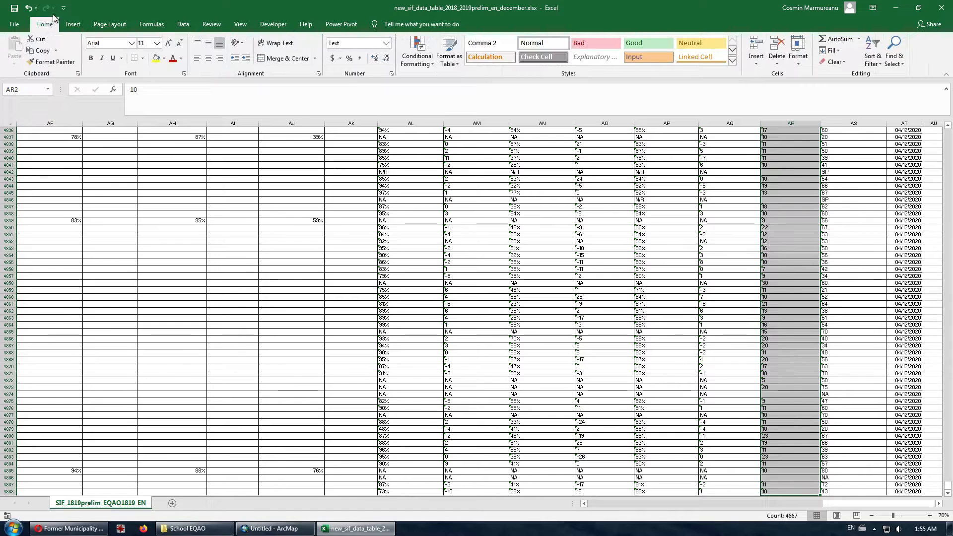
# - Apply the Number format to the selected low-income percentage values
pyautogui.click(386, 44)
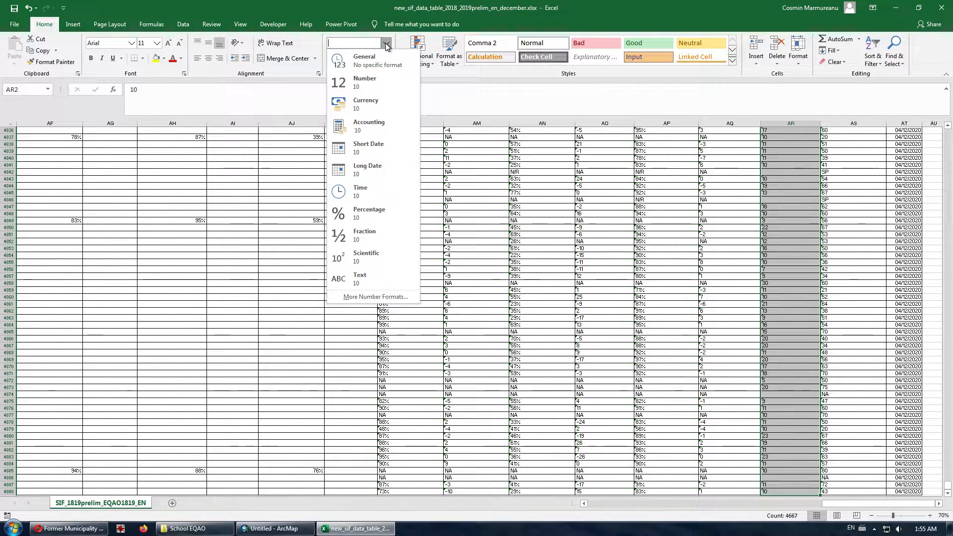
pyautogui.click(373, 83)
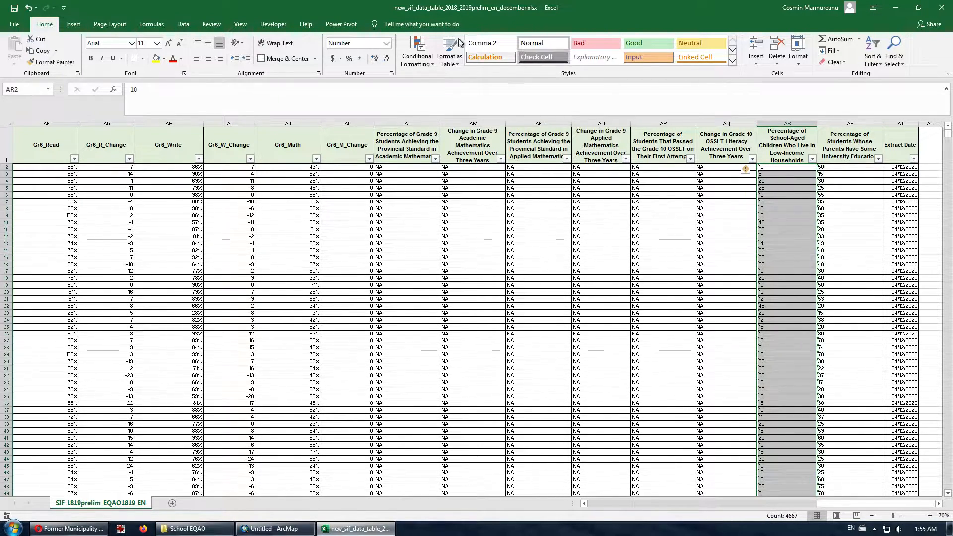
pyautogui.click(183, 25)
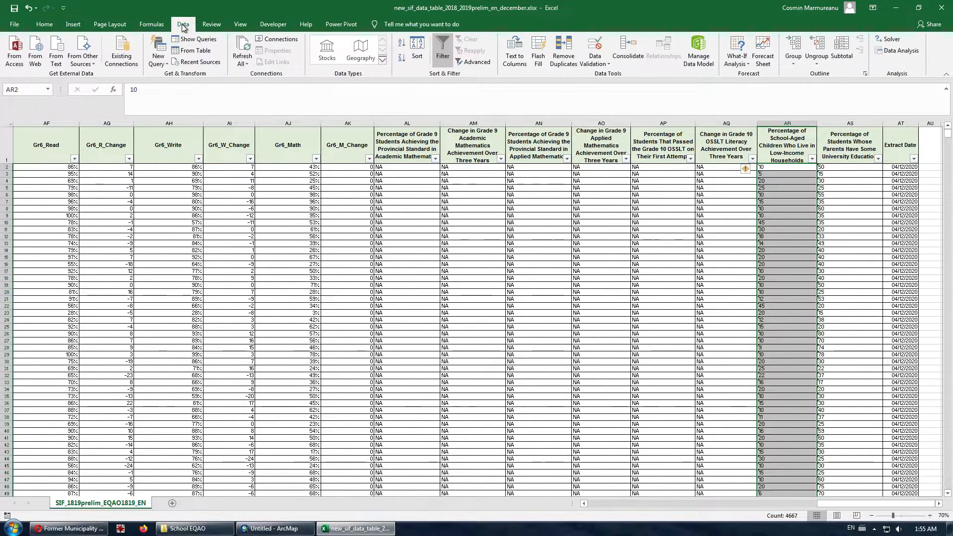
# - Convert the low-income percentage column from text to real numbers using Text to Columns with default settings
pyautogui.click(516, 59)
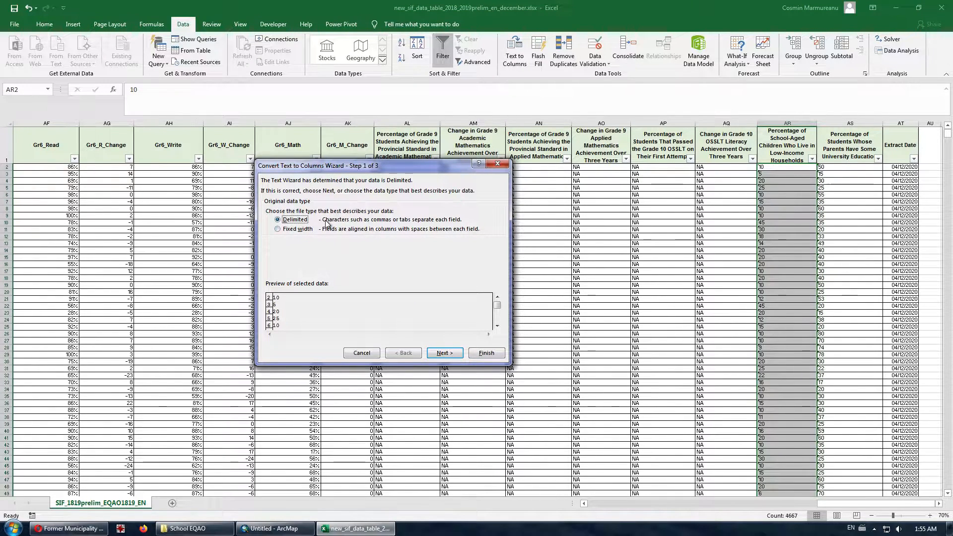
pyautogui.click(435, 352)
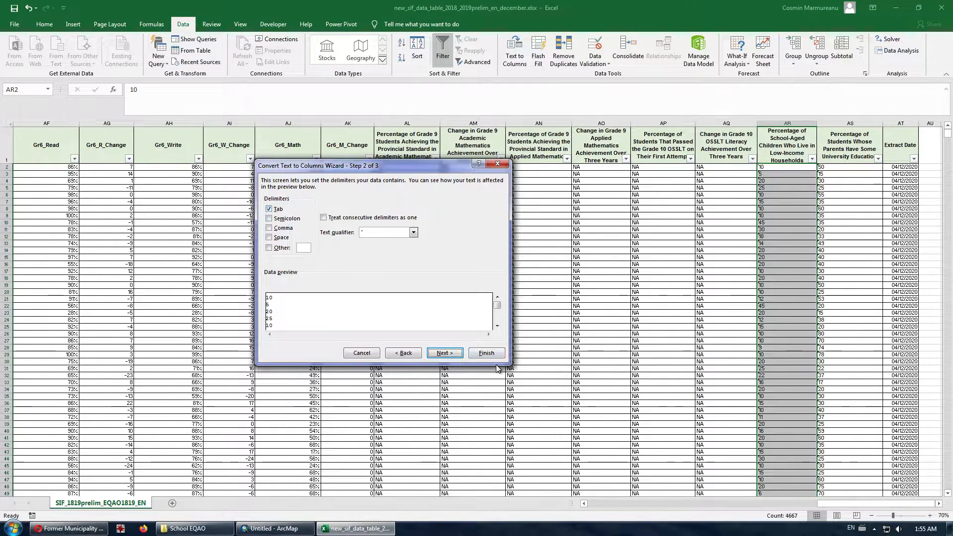
pyautogui.click(445, 352)
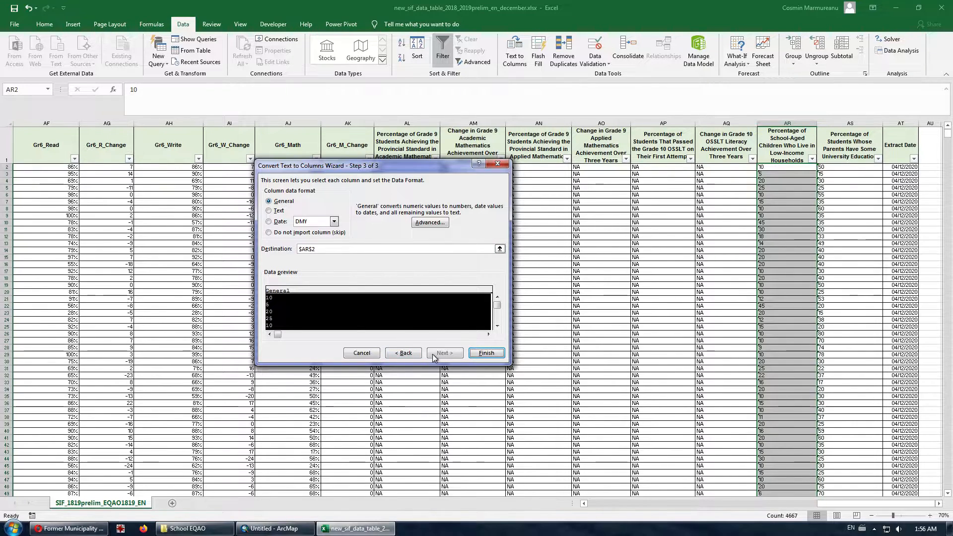
pyautogui.click(484, 353)
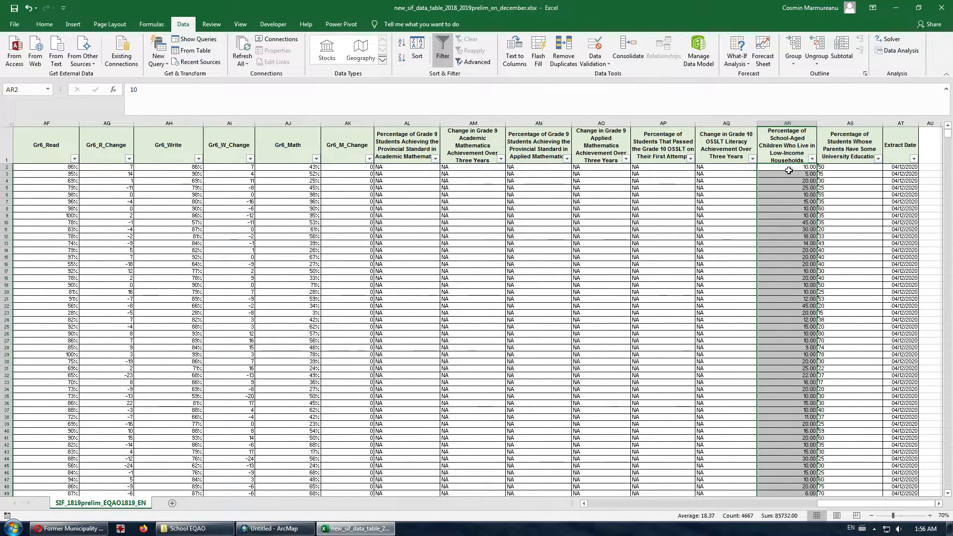
pyautogui.moveTo(947, 139)
pyautogui.mouseDown()
pyautogui.moveTo(943, 472)
pyautogui.moveTo(948, 128)
pyautogui.mouseUp()
# - Remove both decimal places so low-income percentages show as whole numbers like 10, 5 and 20
pyautogui.click(44, 25)
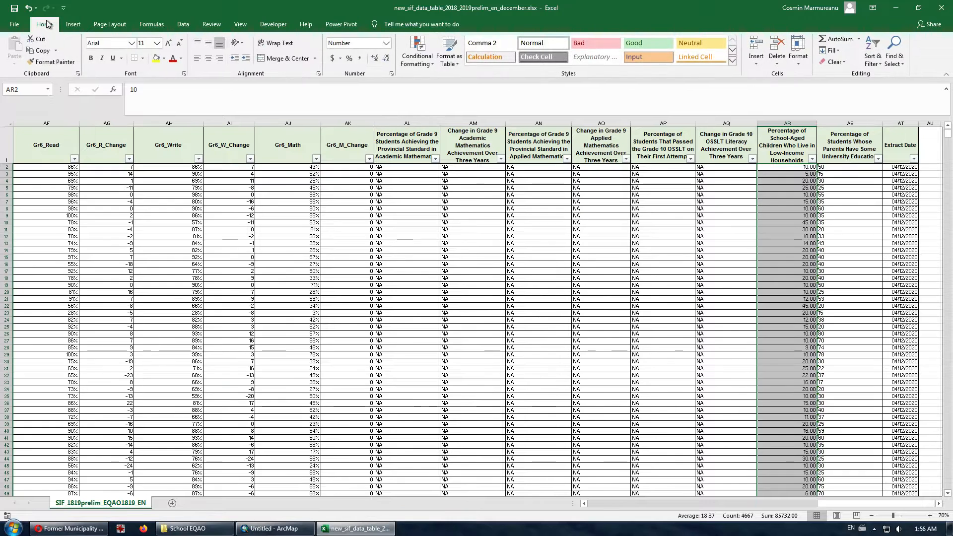
pyautogui.click(387, 59)
pyautogui.click(386, 58)
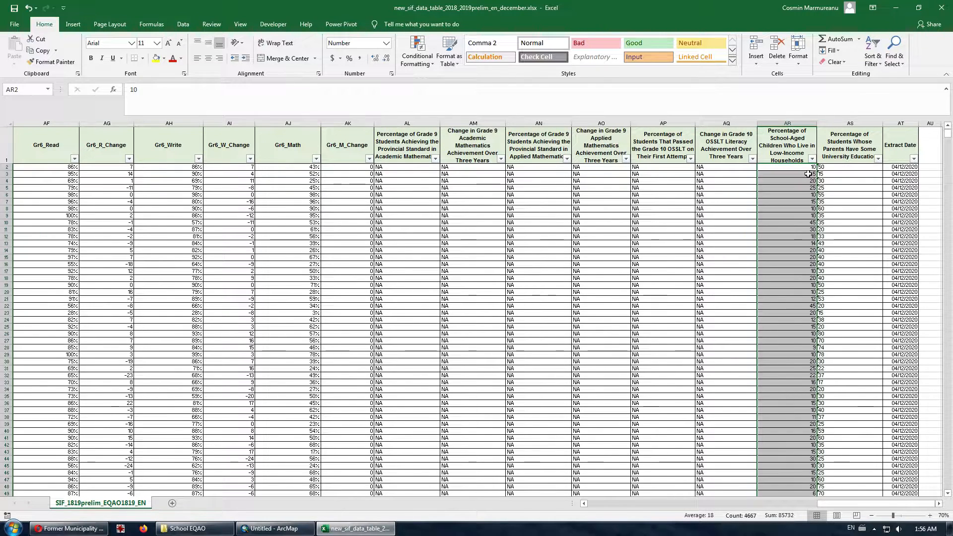
pyautogui.click(733, 122)
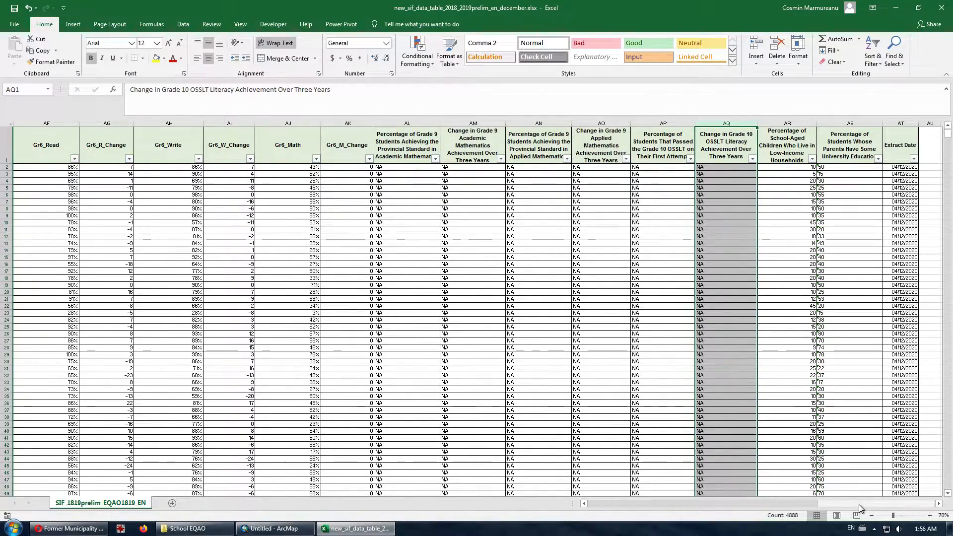
pyautogui.moveTo(856, 504); pyautogui.dragTo(658, 486)
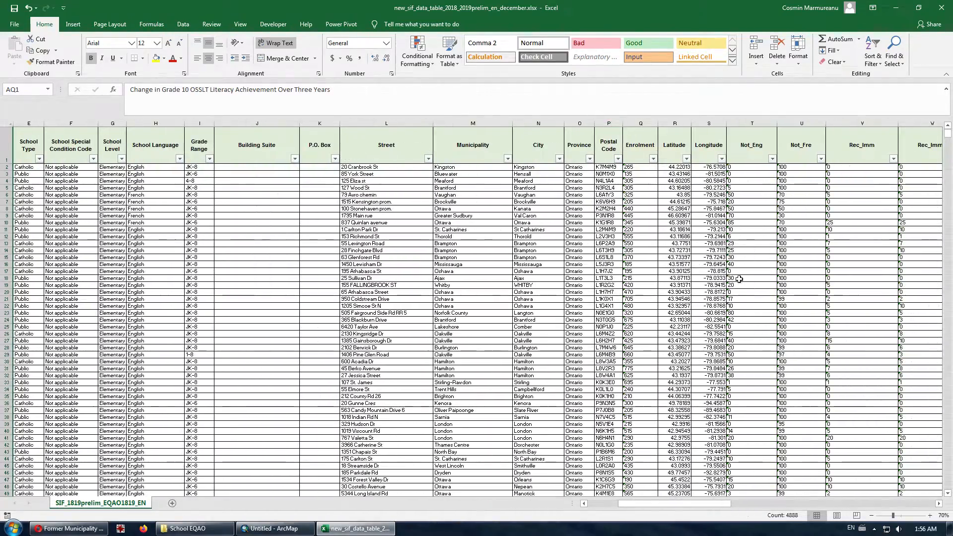
# - Delete the columns from Not_Eng onward, plus the parent university education and Extract Date columns
pyautogui.keyDown('shift'); pyautogui.click(745, 123); pyautogui.keyUp('shift')
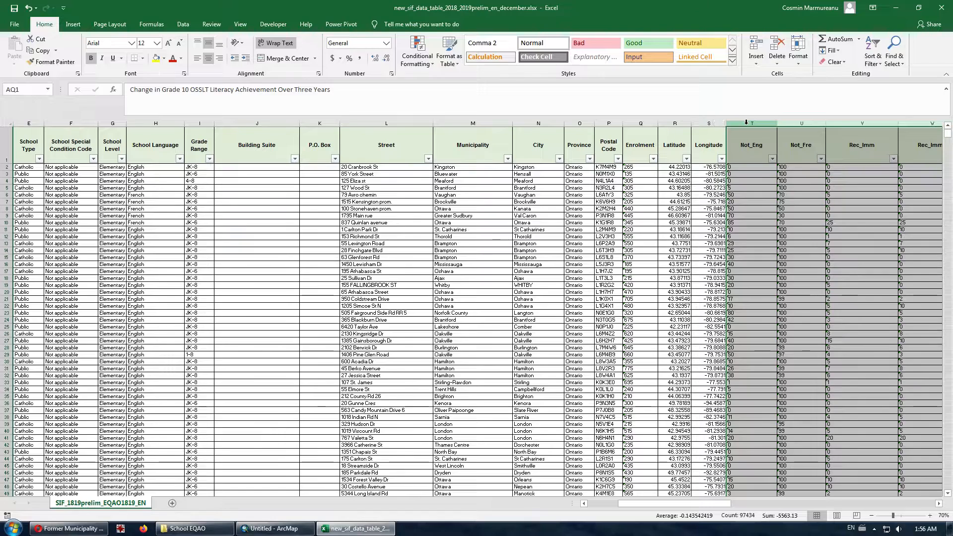
pyautogui.rightClick(747, 125)
pyautogui.click(758, 203)
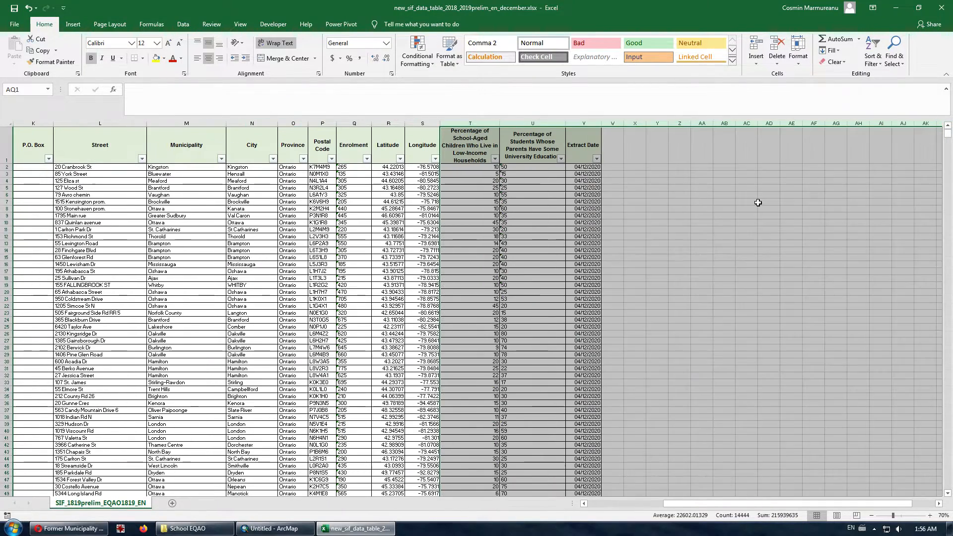
pyautogui.click(512, 122)
pyautogui.keyDown('shift'); pyautogui.click(589, 123); pyautogui.keyUp('shift')
pyautogui.rightClick(590, 125)
pyautogui.click(615, 204)
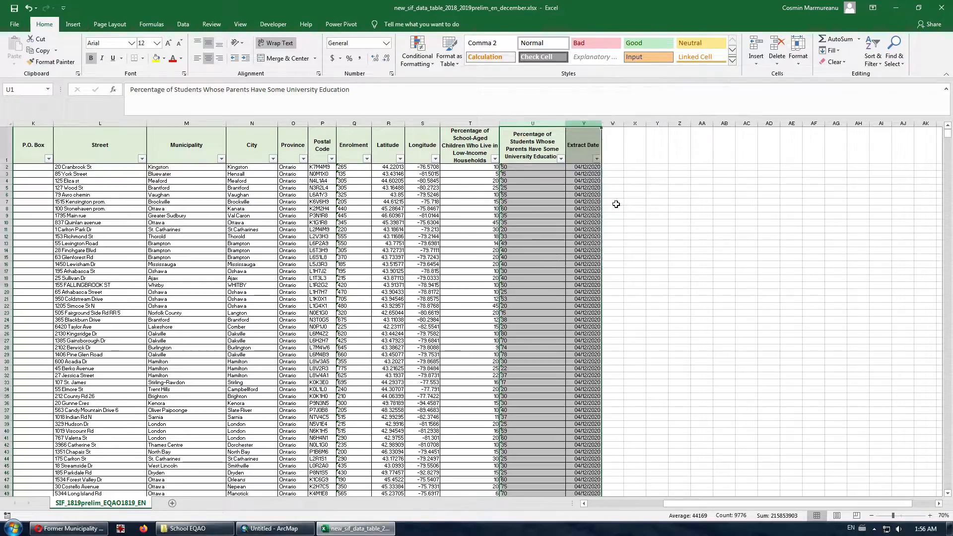
# - Delete the School Name through Enrolment columns, leaving six columns
pyautogui.moveTo(348, 122); pyautogui.dragTo(310, 122)
pyautogui.rightClick(350, 122)
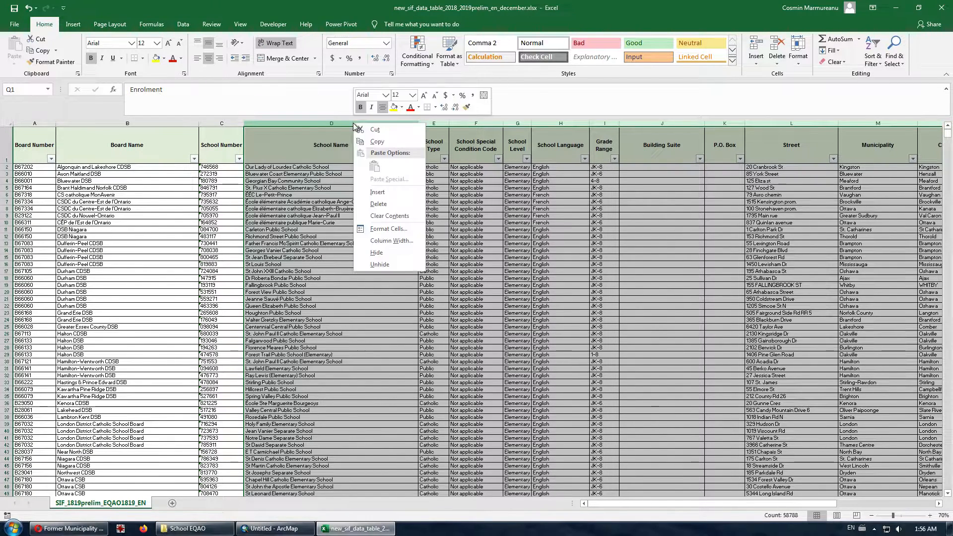
pyautogui.click(386, 202)
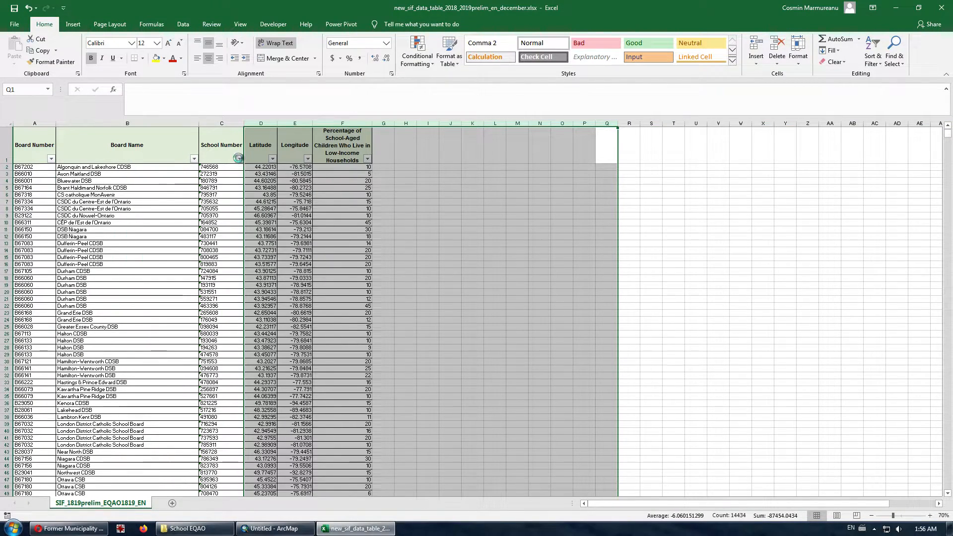
pyautogui.click(238, 158)
pyautogui.press('Escape')
pyautogui.click(450, 195)
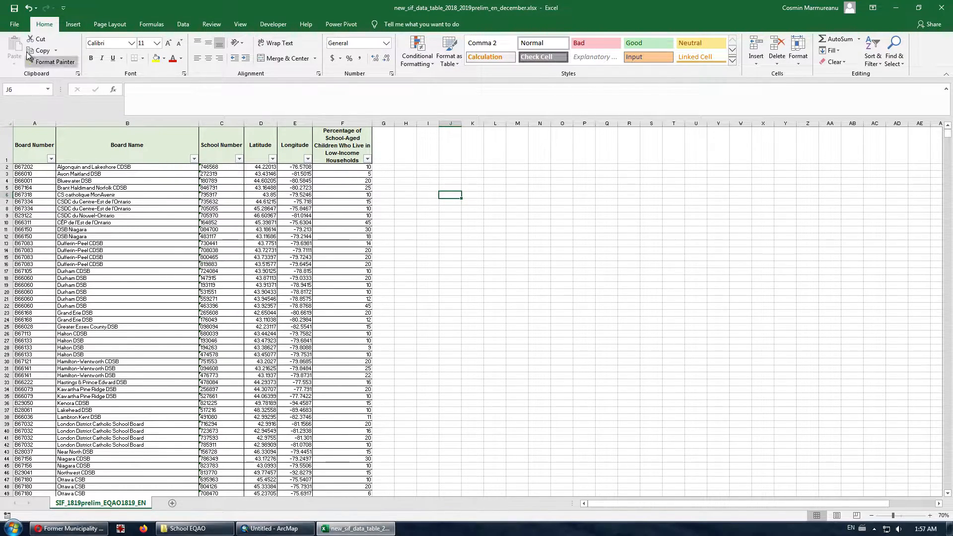
# - Save the trimmed six-column school table as the new workbook test1.xlsx
pyautogui.click(15, 24)
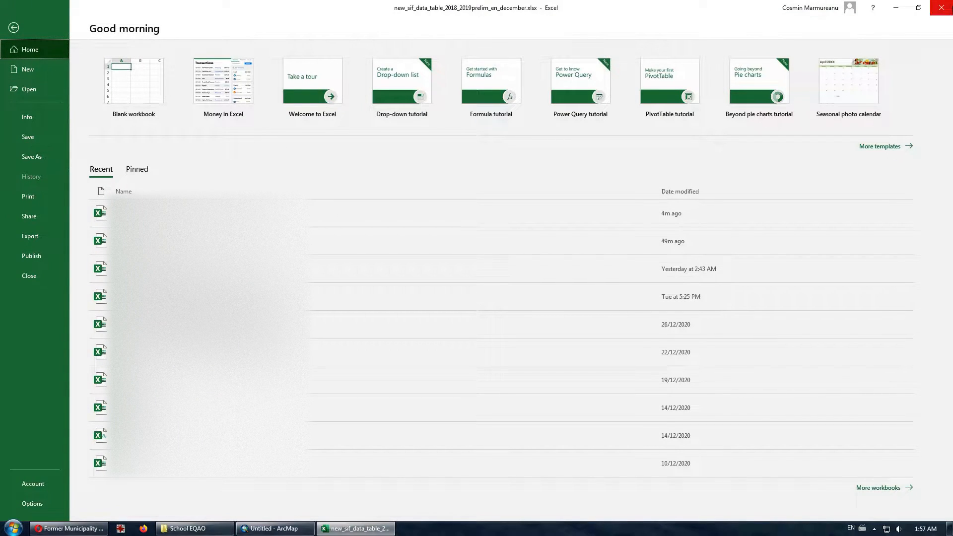
pyautogui.click(951, 9)
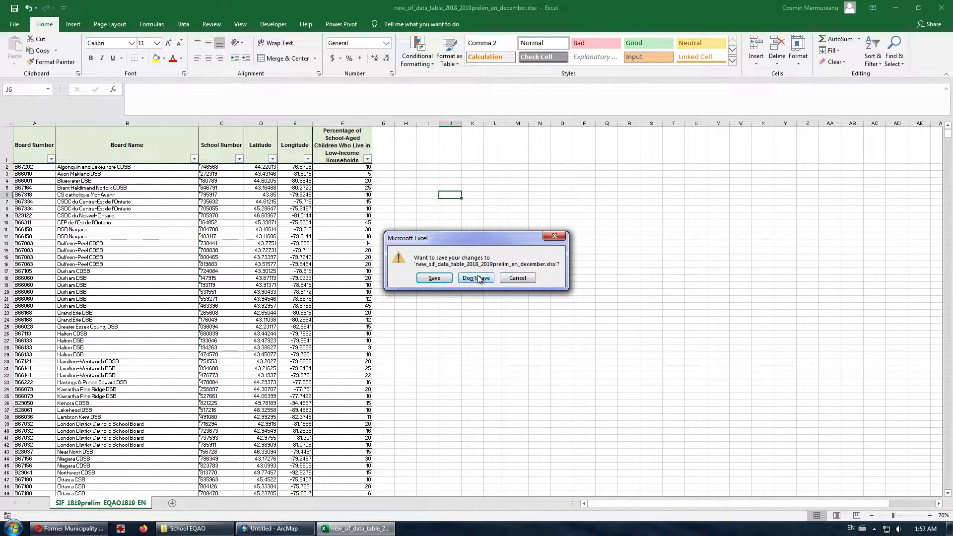
pyautogui.click(517, 278)
pyautogui.click(15, 24)
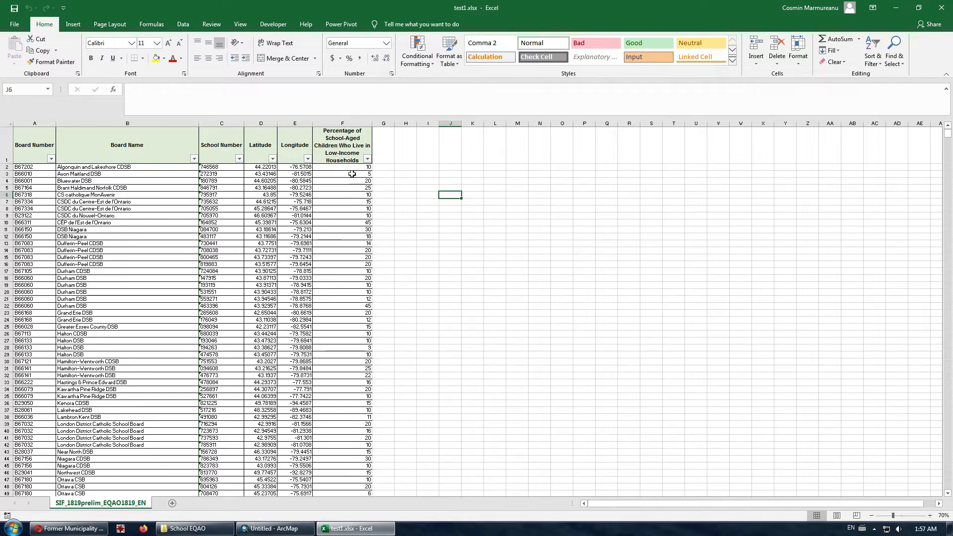
# - Close Excel, pan the map, and browse Add Data to the School folder on the D drive
pyautogui.click(941, 10)
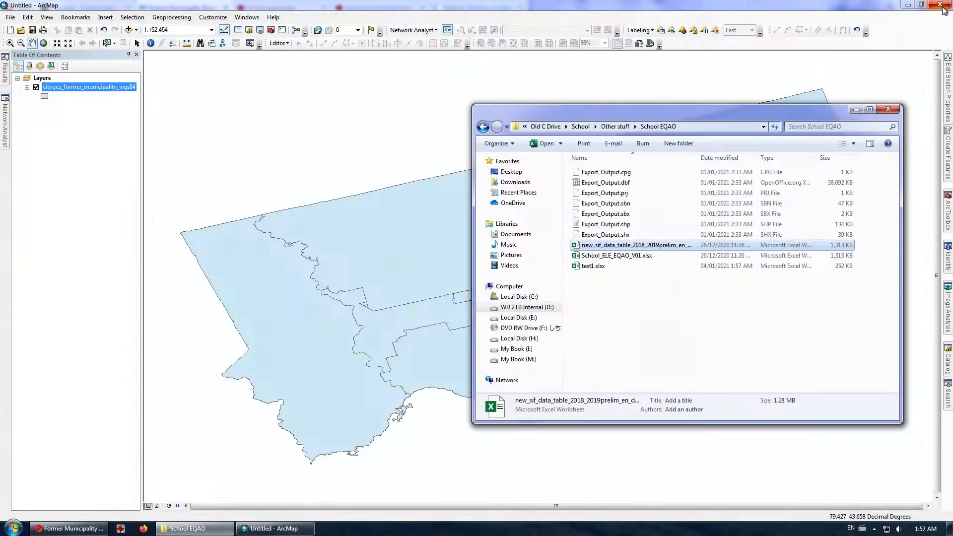
pyautogui.moveTo(358, 203); pyautogui.dragTo(538, 278)
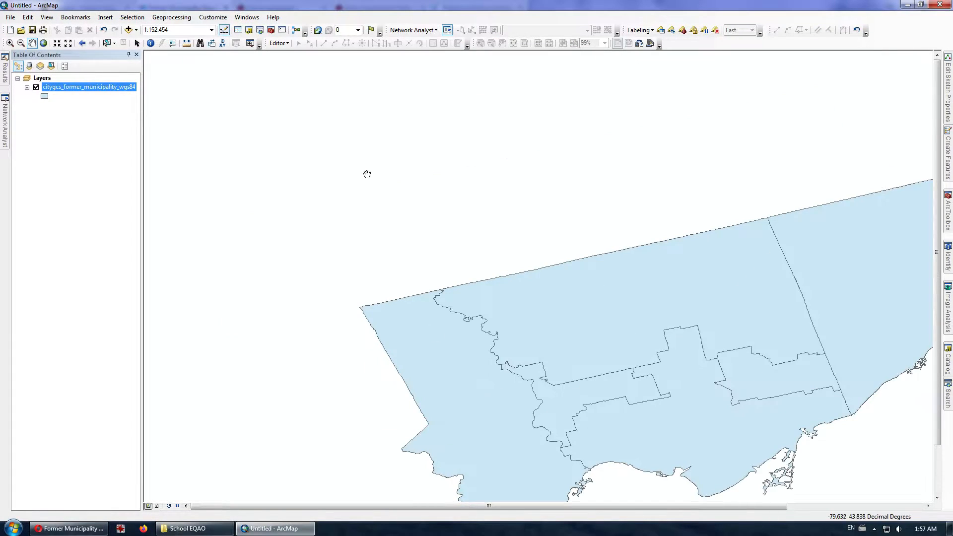
pyautogui.click(128, 30)
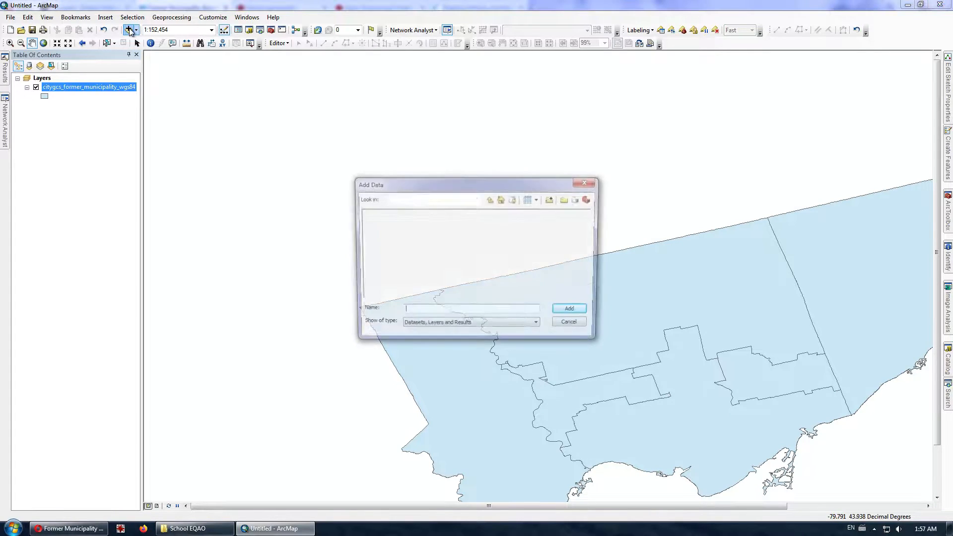
pyautogui.click(478, 199)
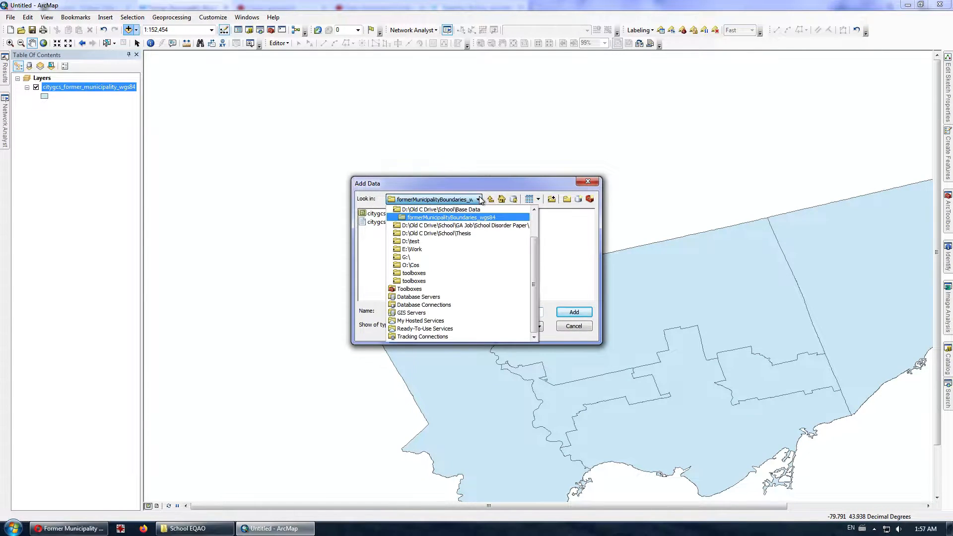
pyautogui.scroll(3, 447, 218)
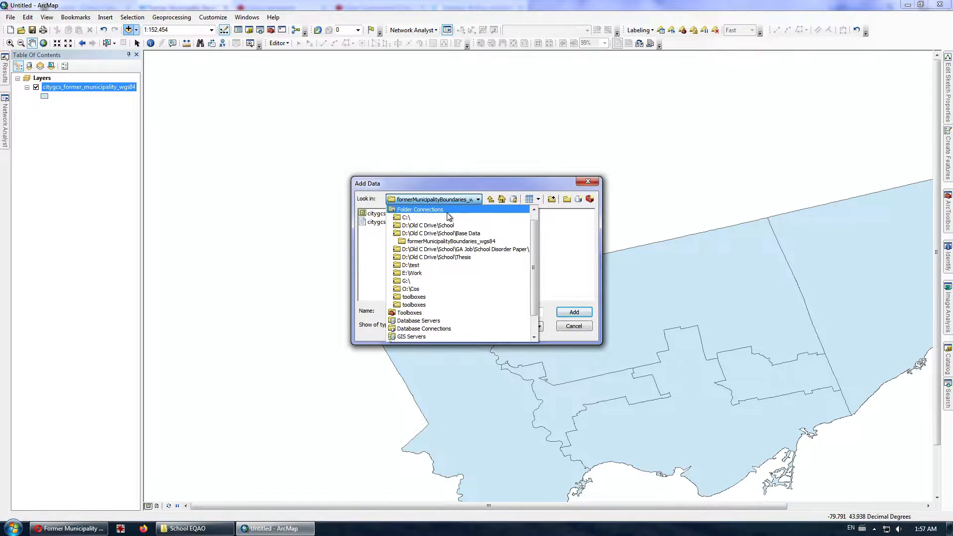
pyautogui.click(425, 225)
pyautogui.click(377, 247)
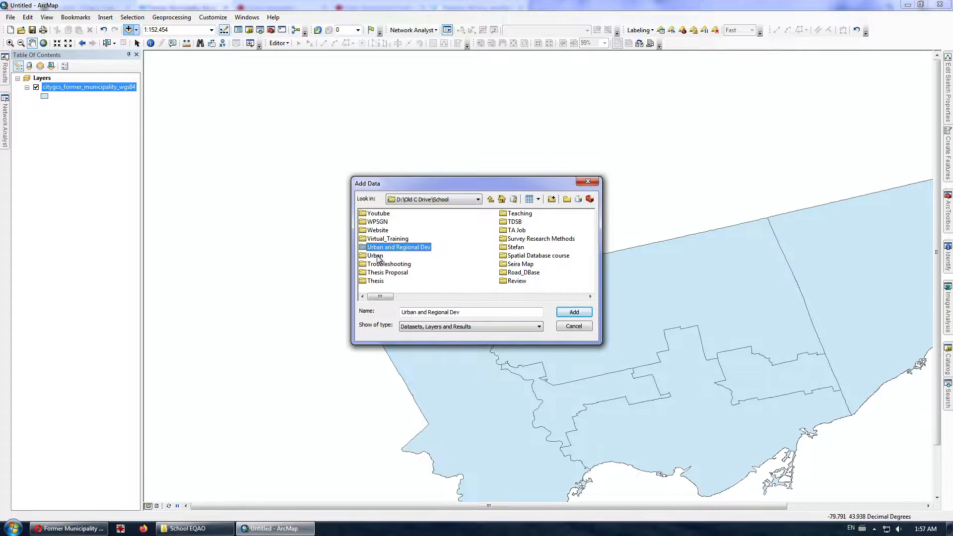
# - Add the SIF_1819prelim_EQAO1819_EN$ sheet from Other stuff > School EQAO > test1.xlsx to the map
pyautogui.scroll(-3, 376, 258)
pyautogui.click(383, 247)
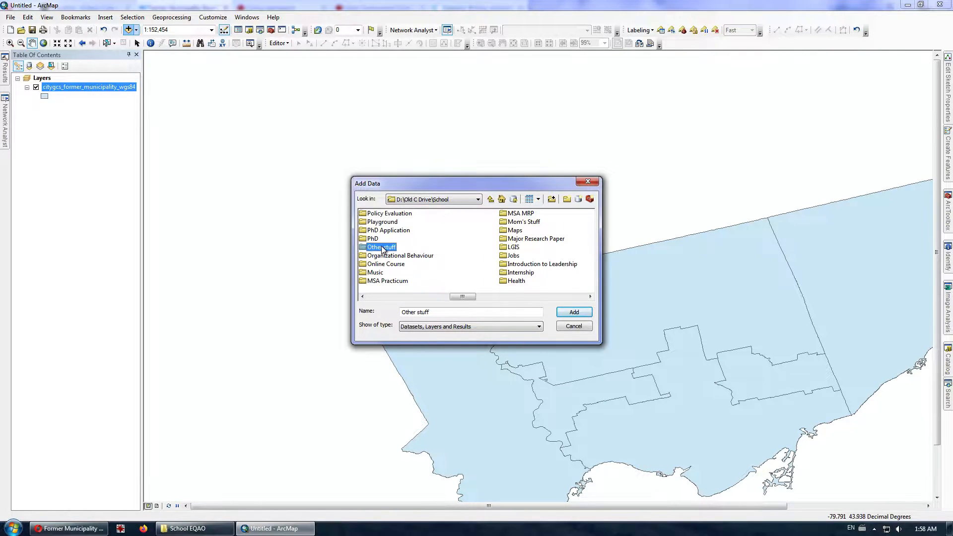
pyautogui.doubleClick(382, 248)
pyautogui.click(463, 230)
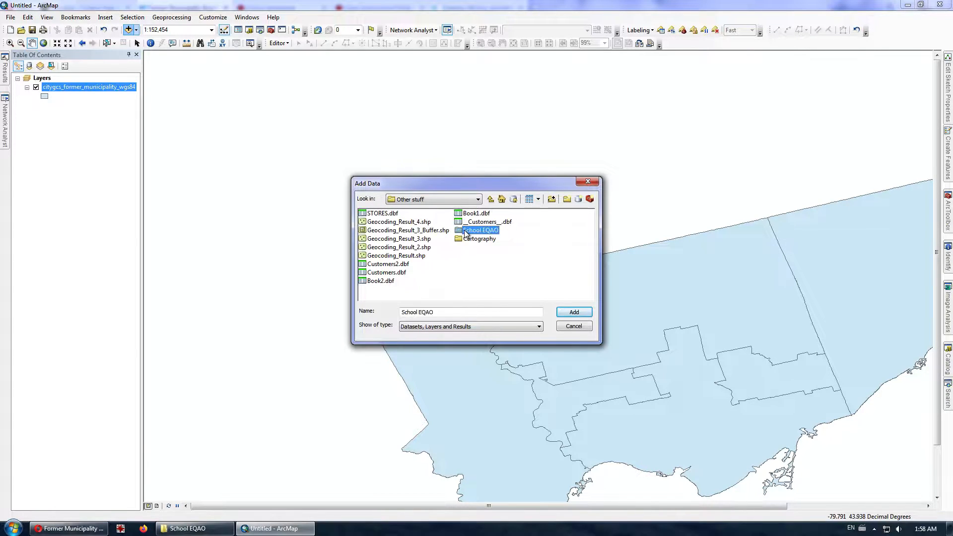
pyautogui.doubleClick(464, 231)
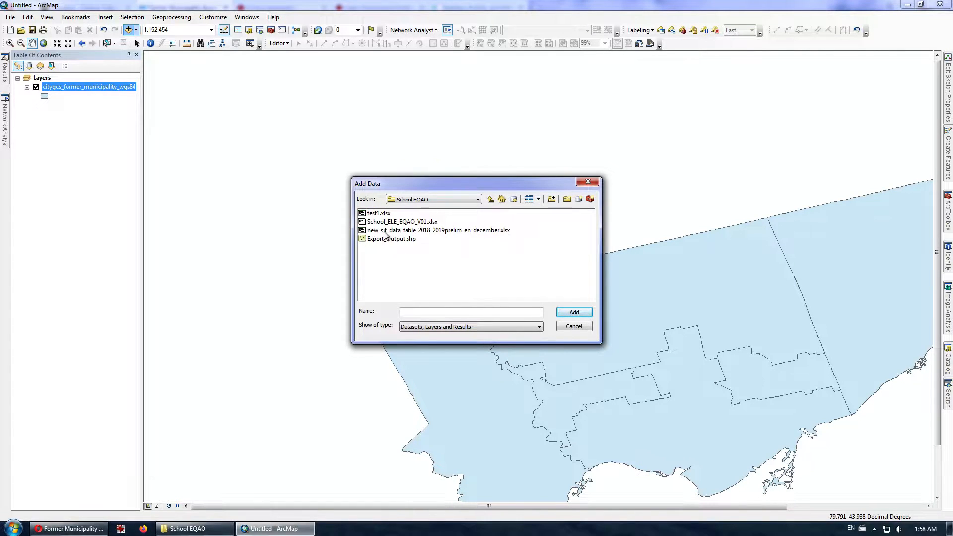
pyautogui.doubleClick(367, 214)
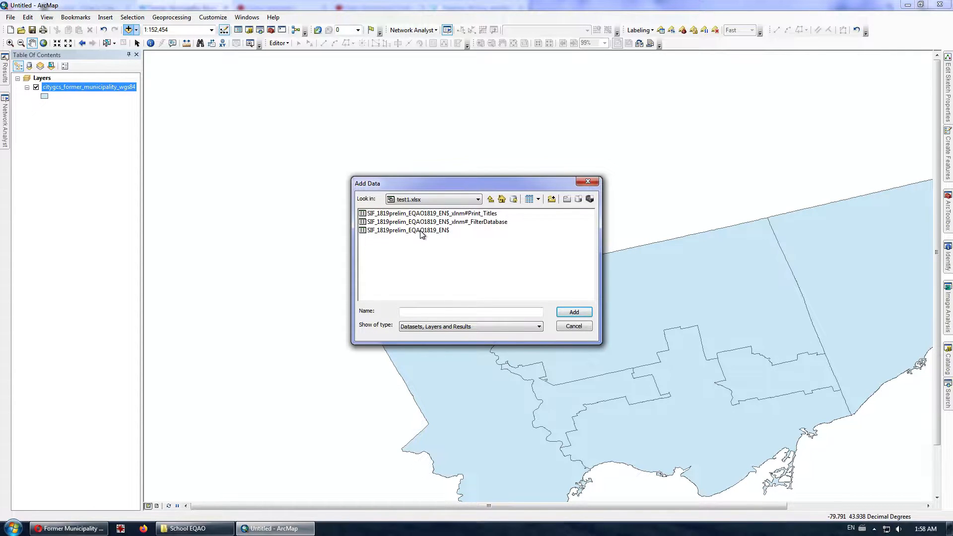
pyautogui.click(421, 231)
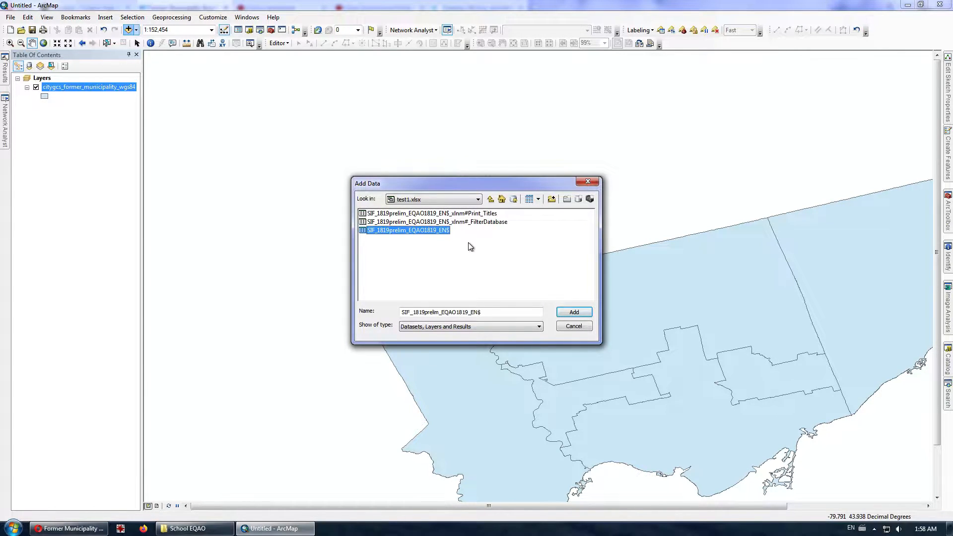
pyautogui.click(571, 314)
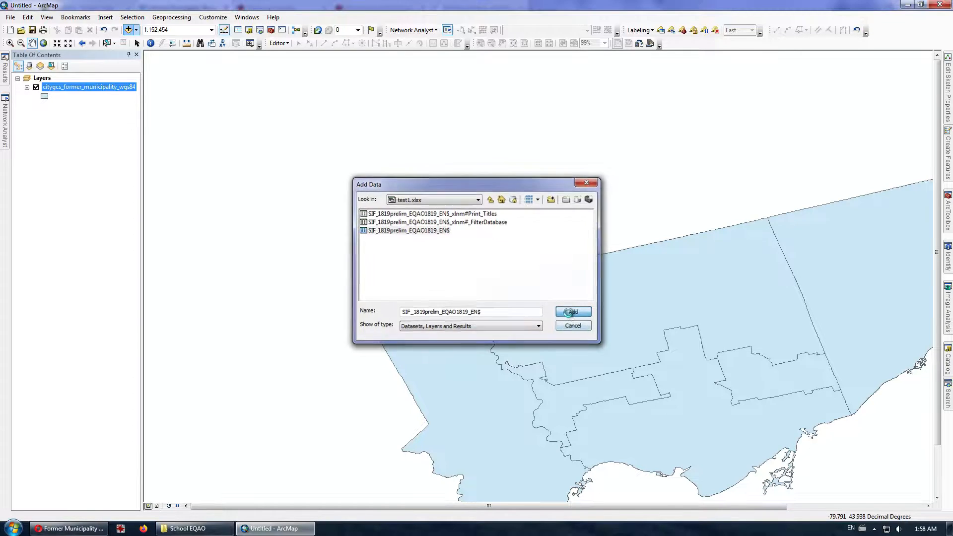
pyautogui.rightClick(102, 128)
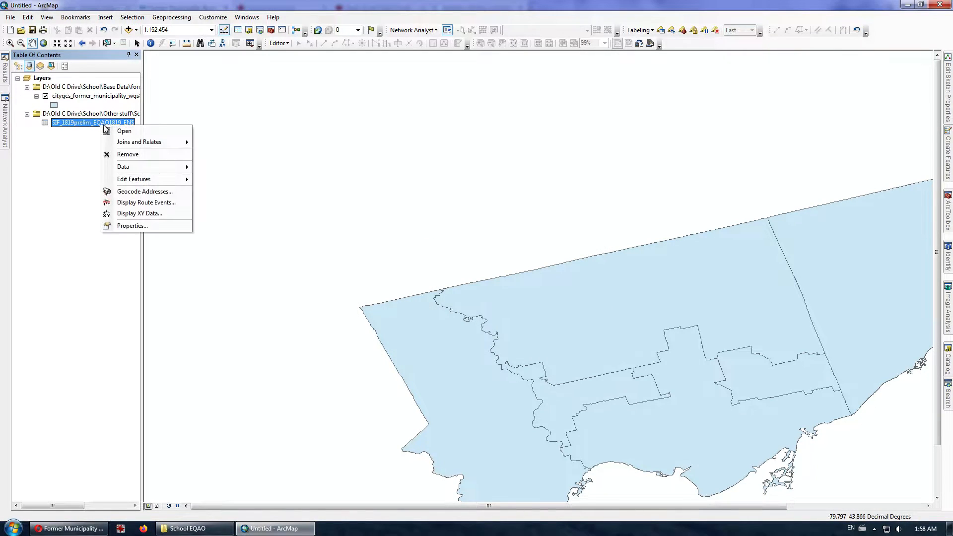
pyautogui.click(116, 132)
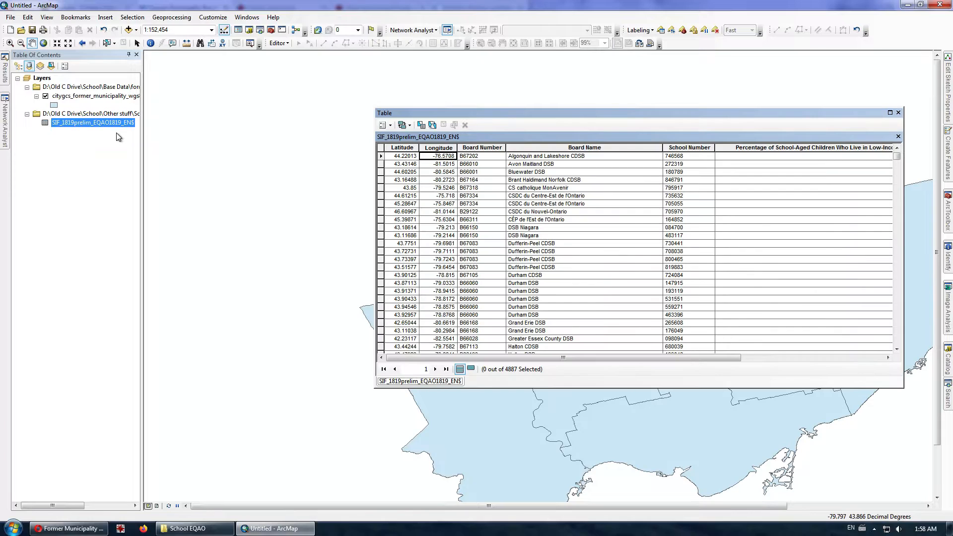
pyautogui.moveTo(687, 357); pyautogui.dragTo(541, 318)
pyautogui.moveTo(400, 148); pyautogui.dragTo(438, 149)
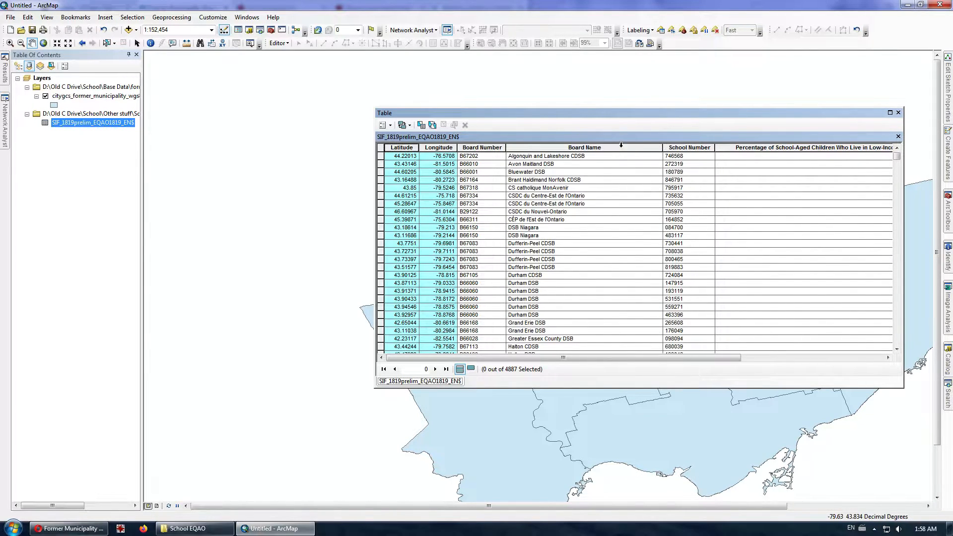
pyautogui.click(682, 147)
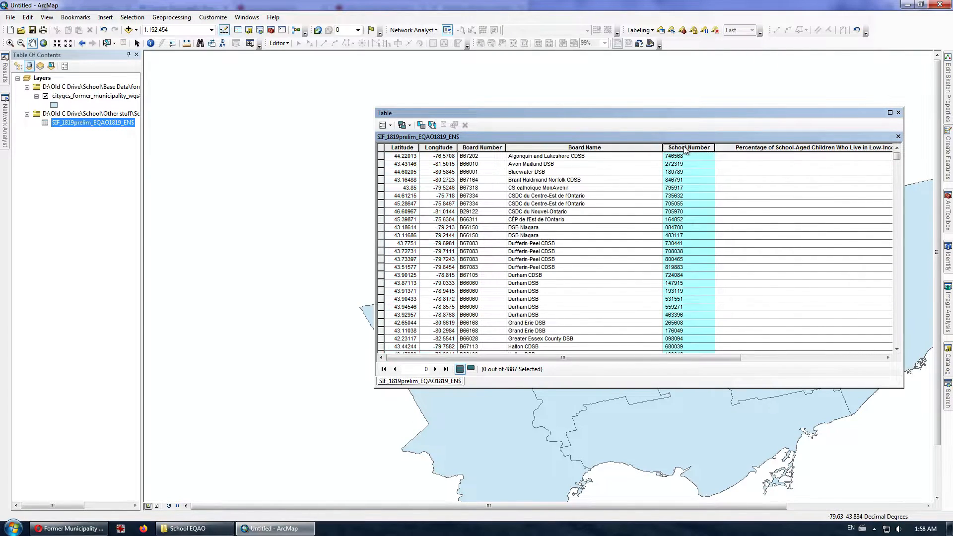
pyautogui.click(899, 113)
# - Display the school table's Longitude and Latitude as XY points in NAD 1927 (Definition 1976)
pyautogui.rightClick(91, 124)
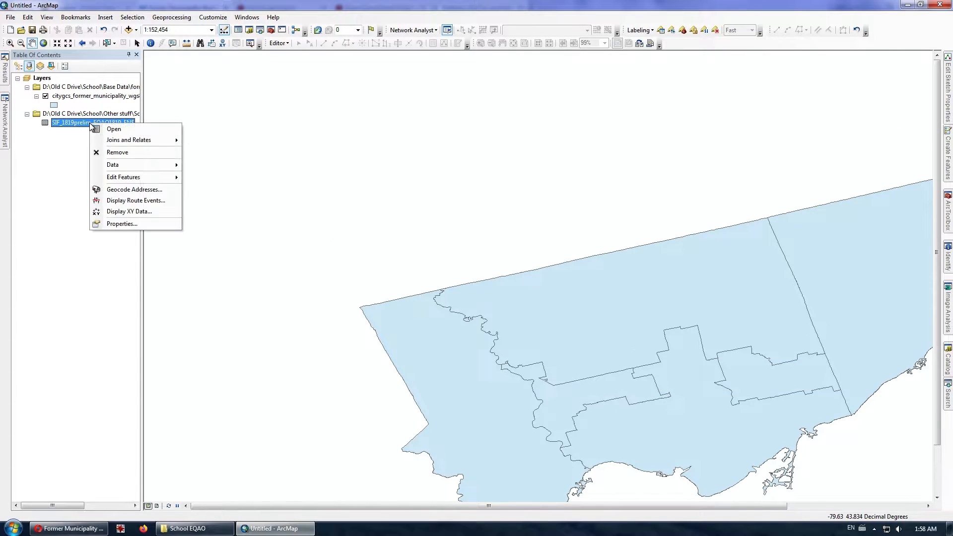
pyautogui.click(135, 211)
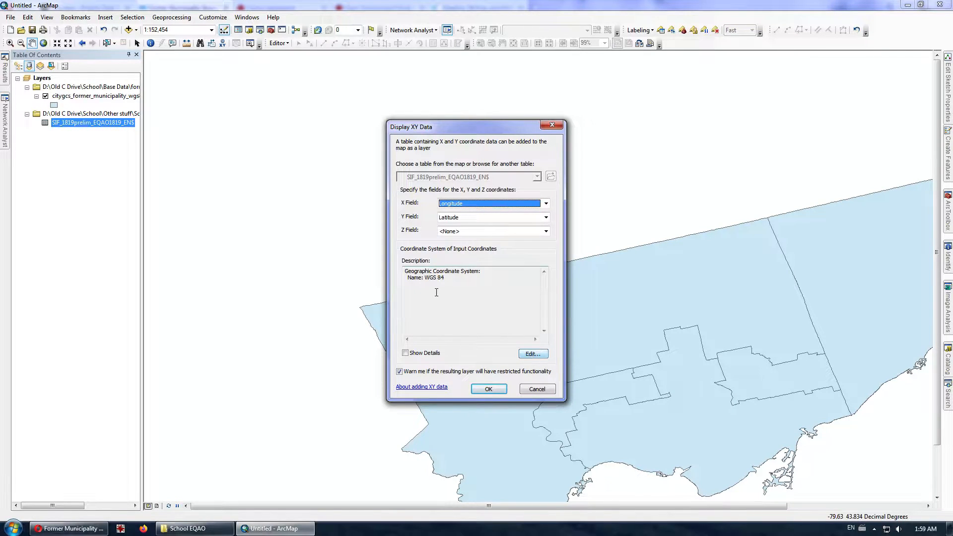
pyautogui.click(529, 355)
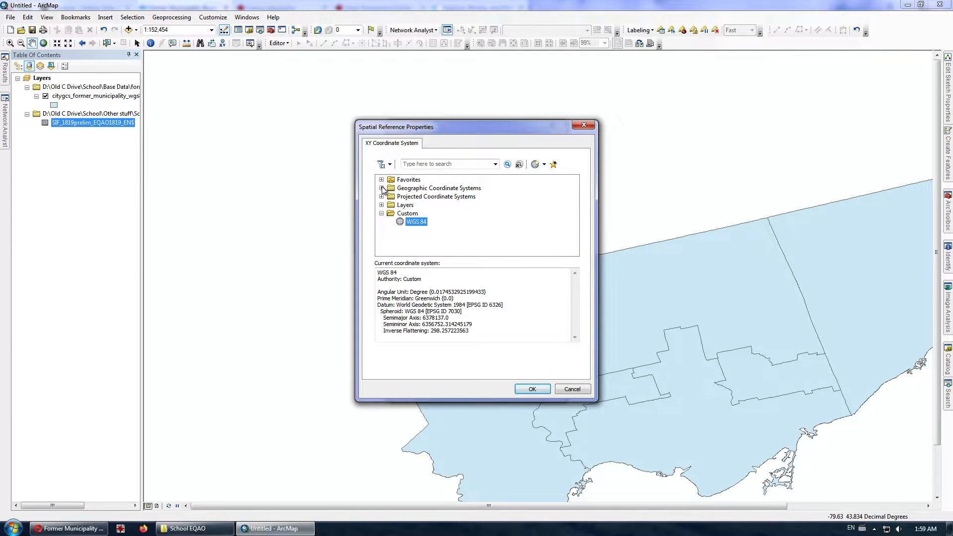
pyautogui.click(381, 188)
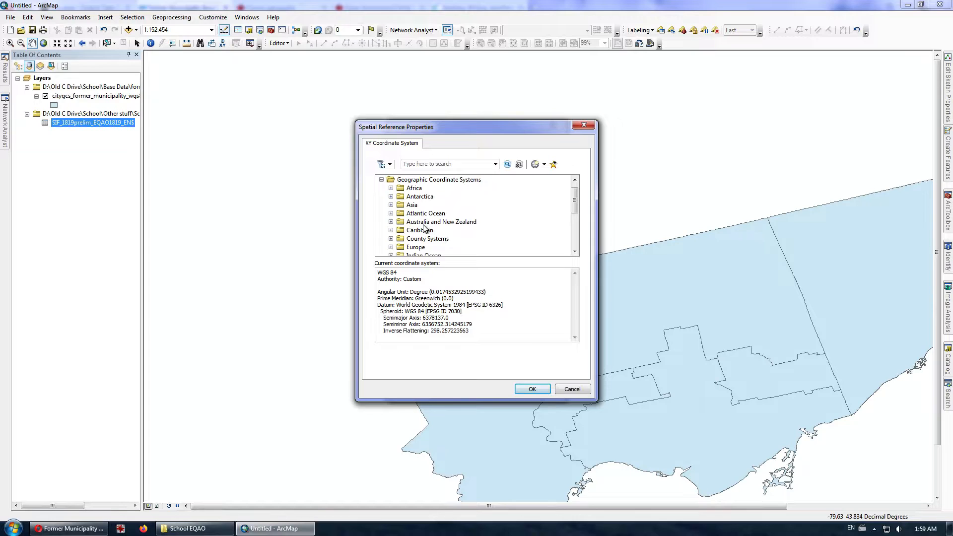
pyautogui.scroll(-2, 423, 229)
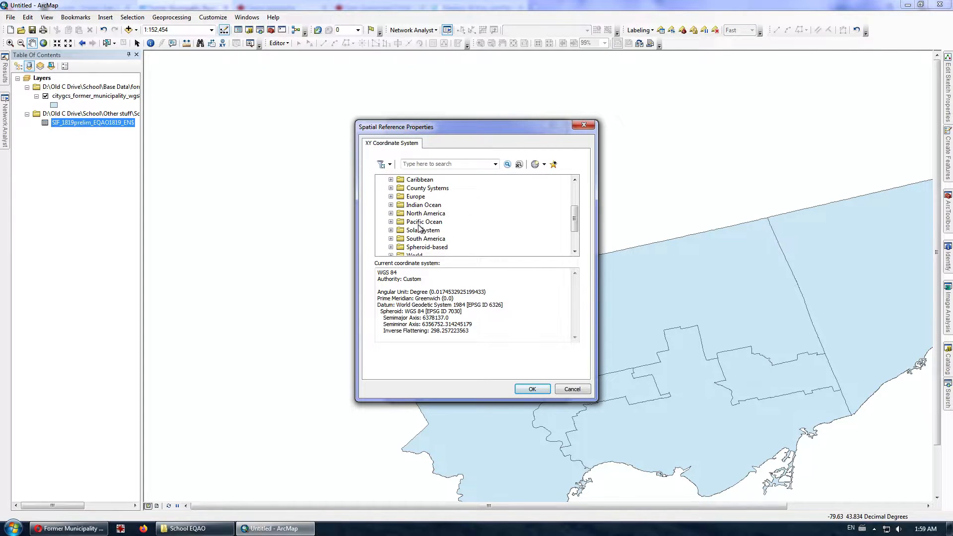
pyautogui.click(391, 213)
pyautogui.scroll(-4, 450, 233)
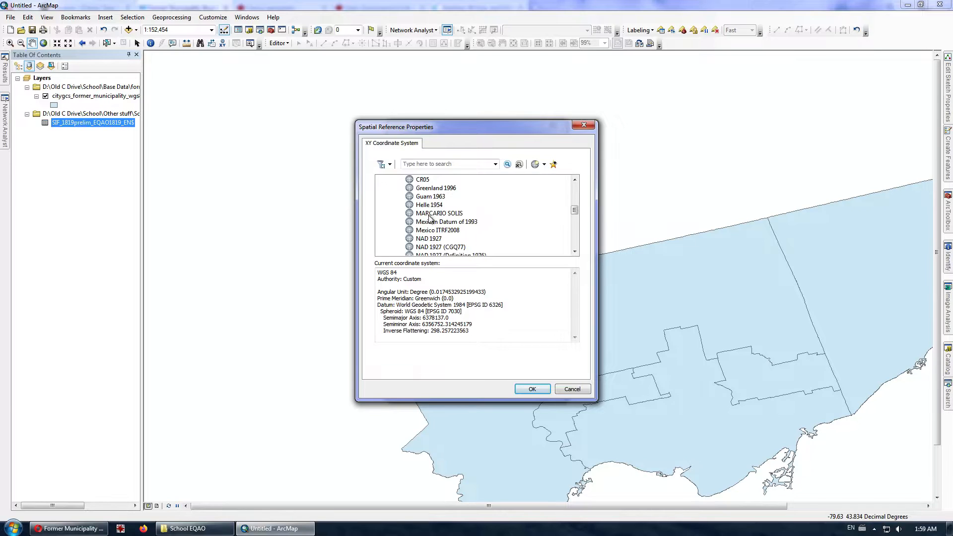
pyautogui.scroll(-1, 435, 243)
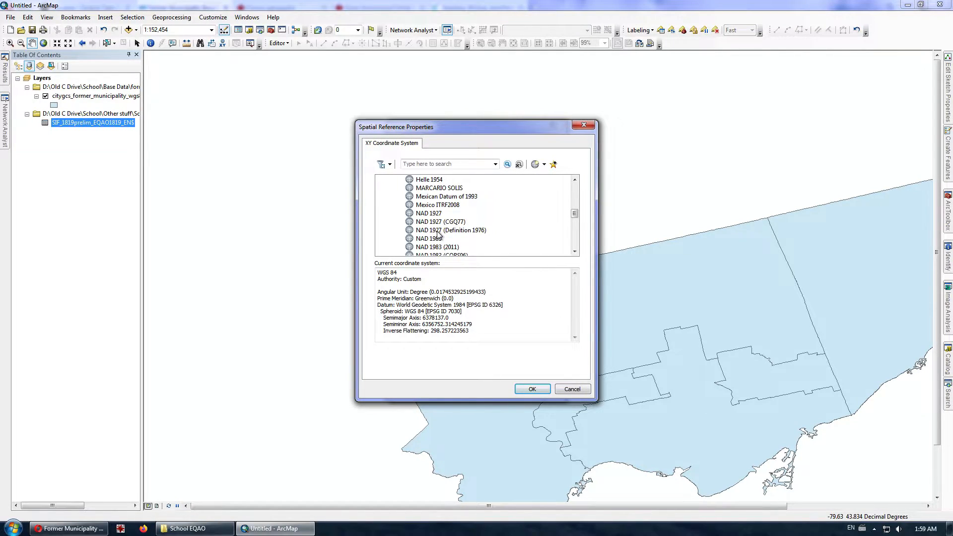
pyautogui.click(437, 231)
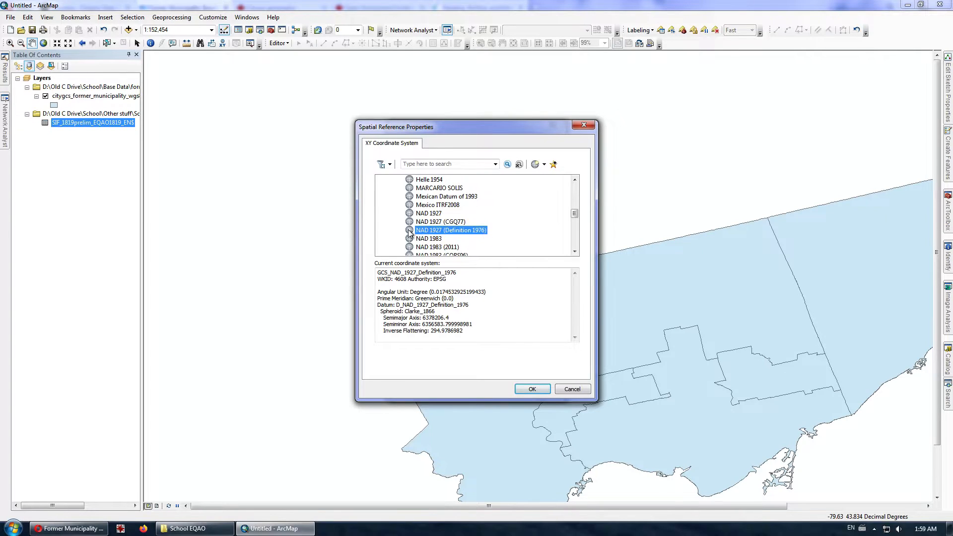
pyautogui.click(538, 389)
pyautogui.click(490, 389)
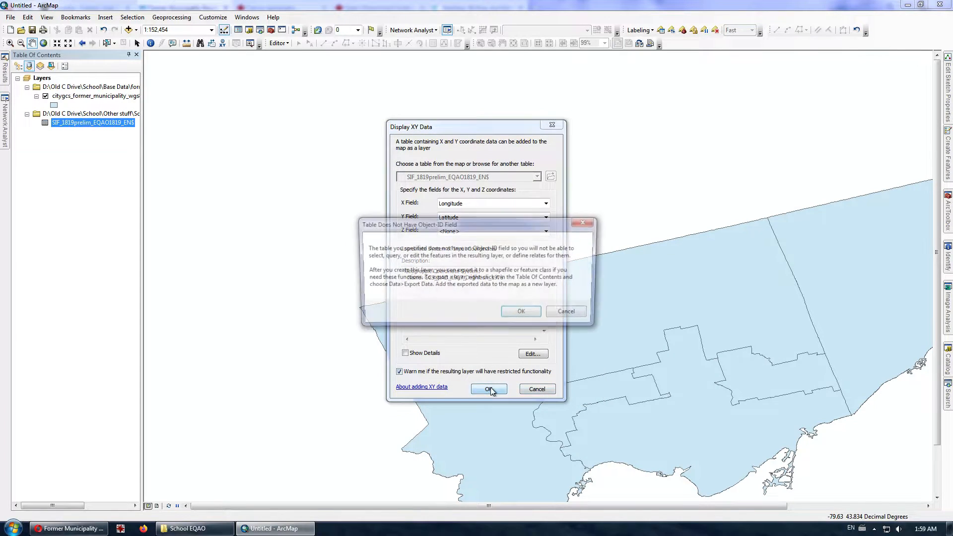
pyautogui.click(515, 312)
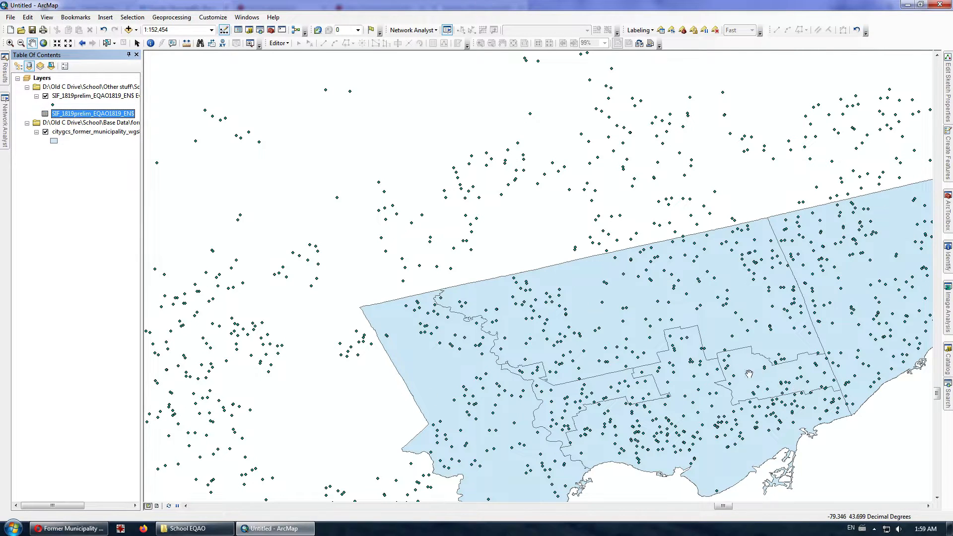
# - Export all Events layer points to the shapefile Ontario_Schools and add it to the map
pyautogui.click(101, 98)
pyautogui.rightClick(101, 98)
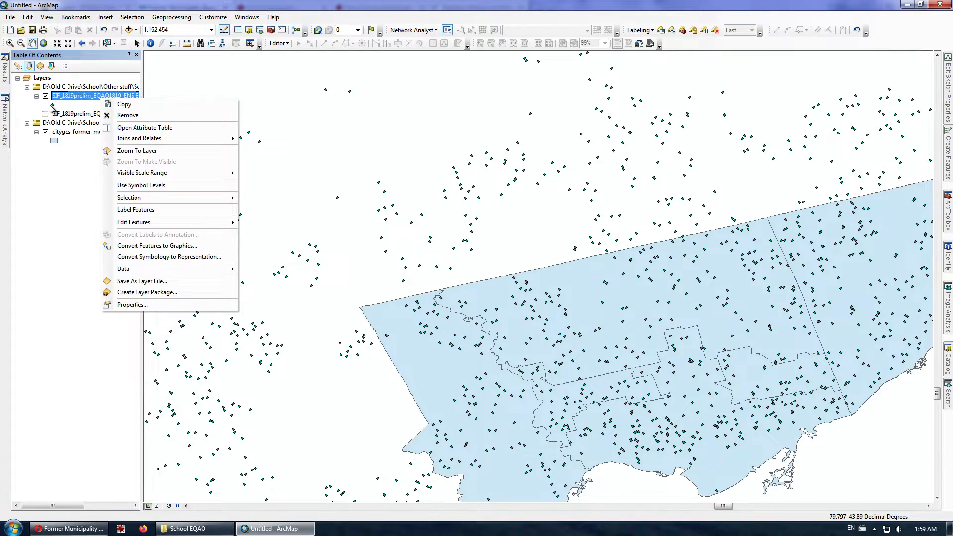
pyautogui.click(83, 103)
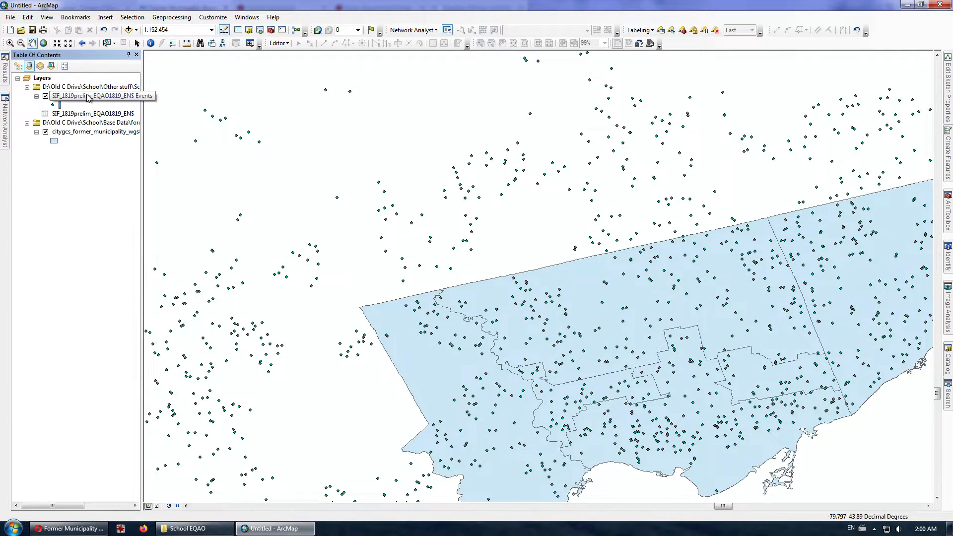
pyautogui.rightClick(88, 96)
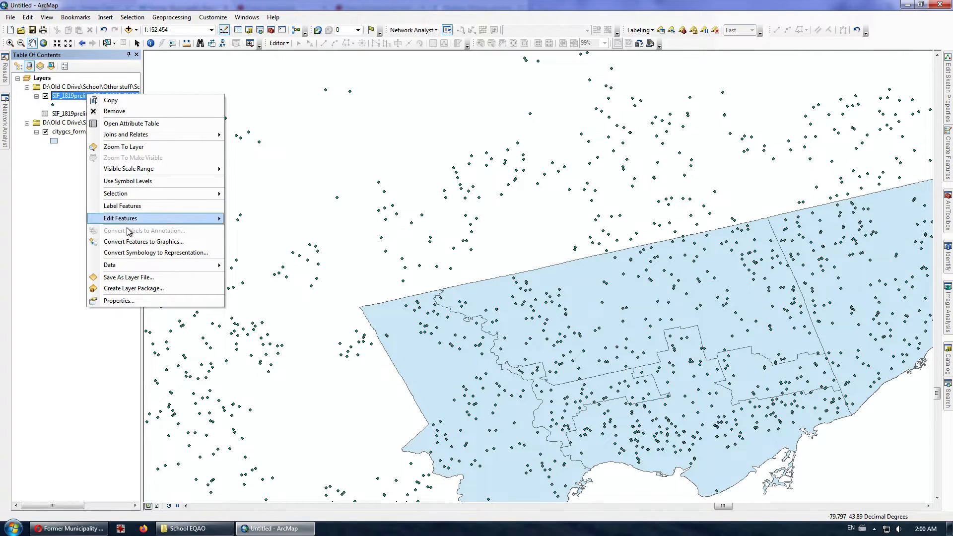
pyautogui.moveTo(133, 271)
pyautogui.click(255, 274)
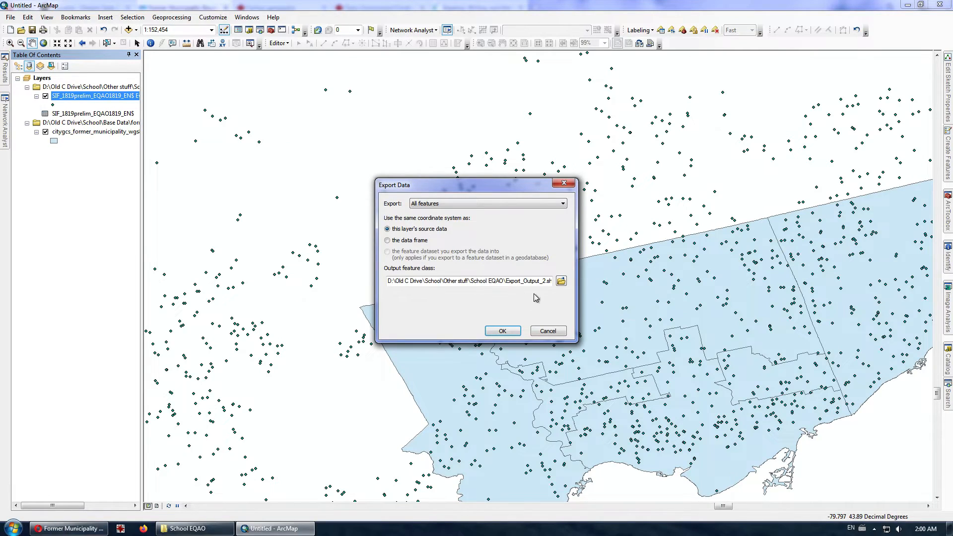
pyautogui.click(561, 281)
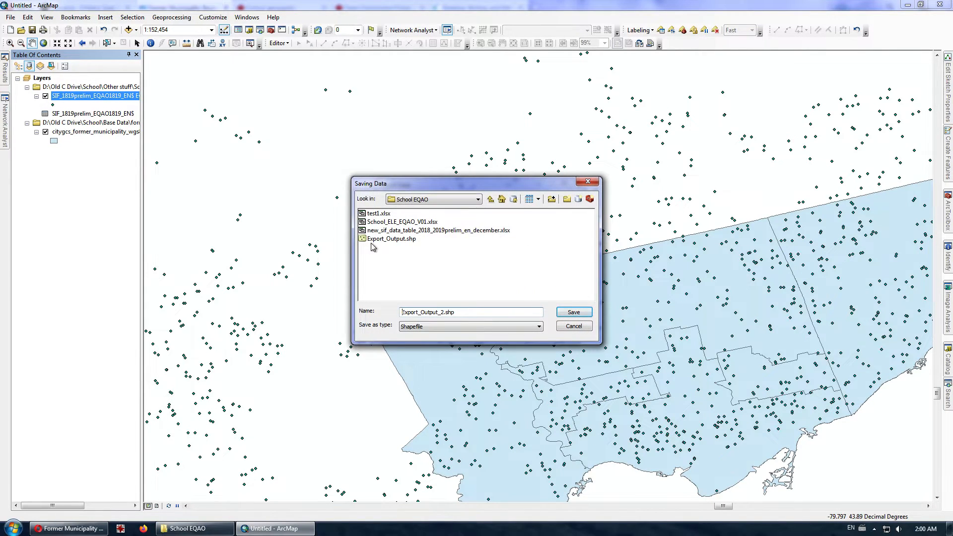
pyautogui.moveTo(467, 313); pyautogui.dragTo(398, 308)
pyautogui.press('BackSpace')
pyautogui.click(572, 312)
pyautogui.click(499, 330)
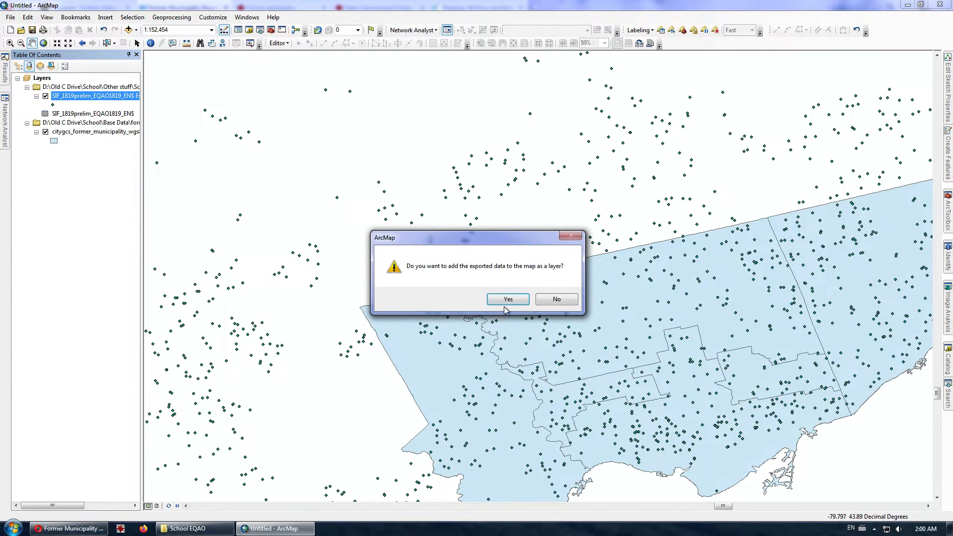
pyautogui.click(506, 298)
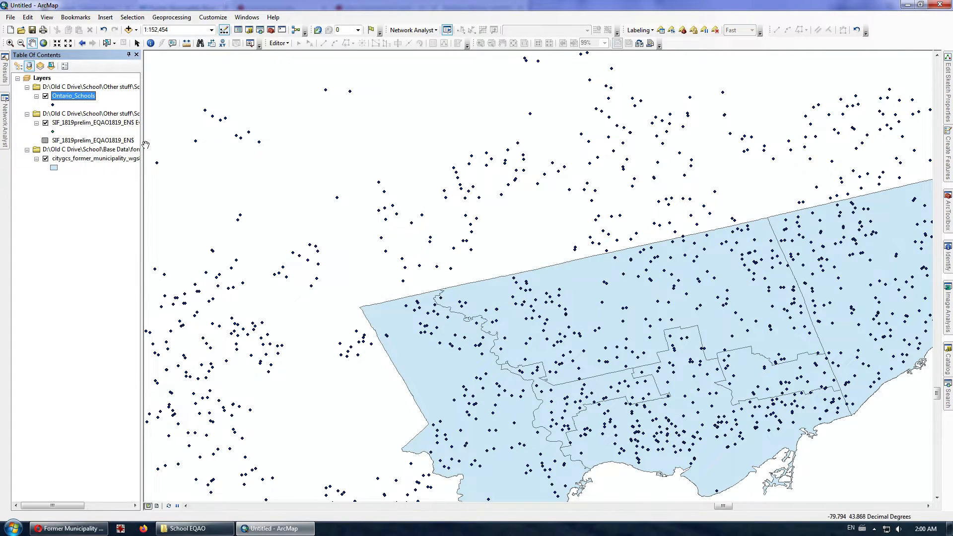
# - Remove the Events layer and classify Ontario_Schools by Percentage in five graduated-colour Natural Breaks classes
pyautogui.rightClick(71, 125)
pyautogui.click(80, 142)
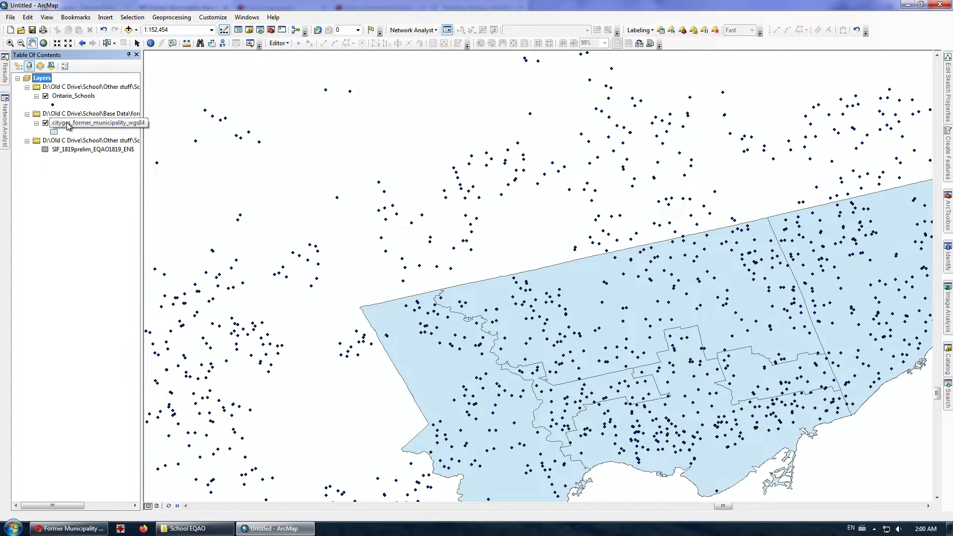
pyautogui.rightClick(62, 97)
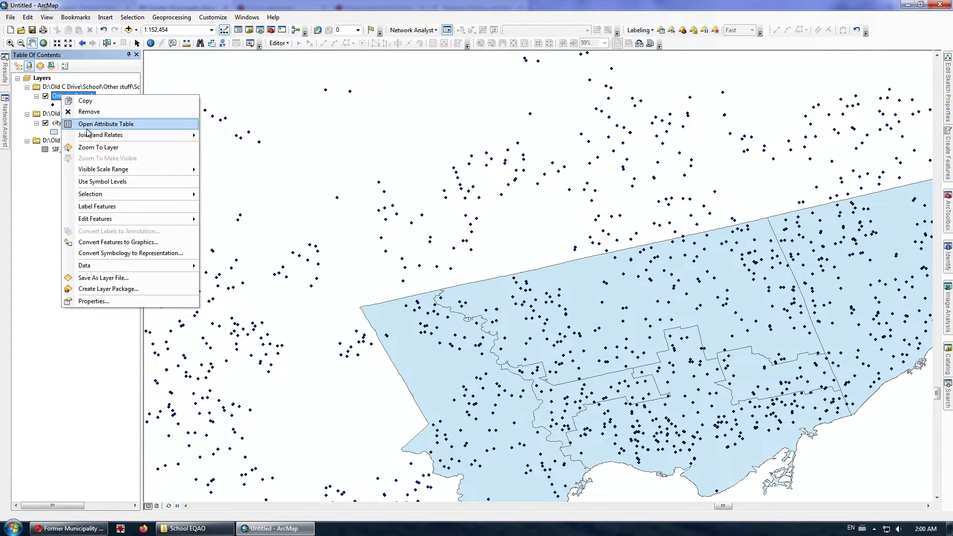
pyautogui.click(95, 301)
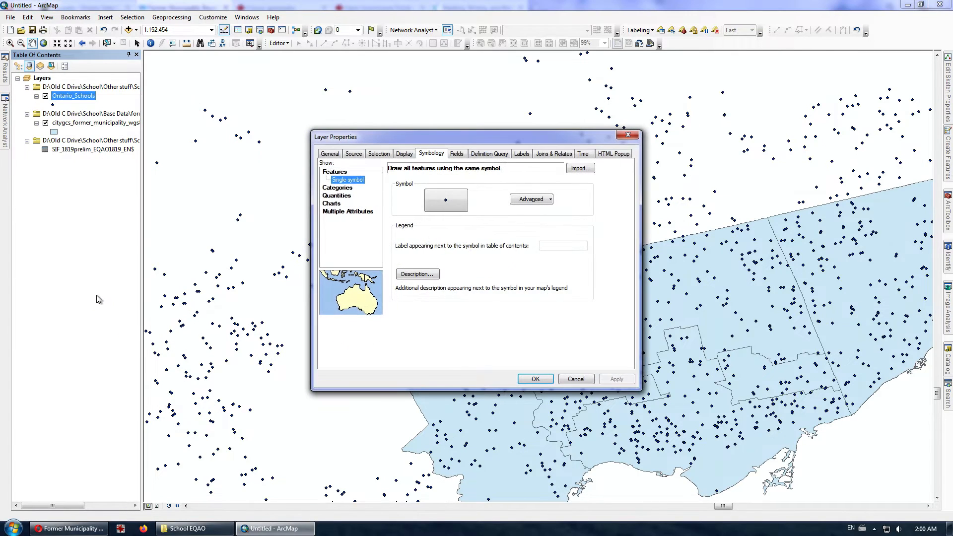
pyautogui.click(329, 196)
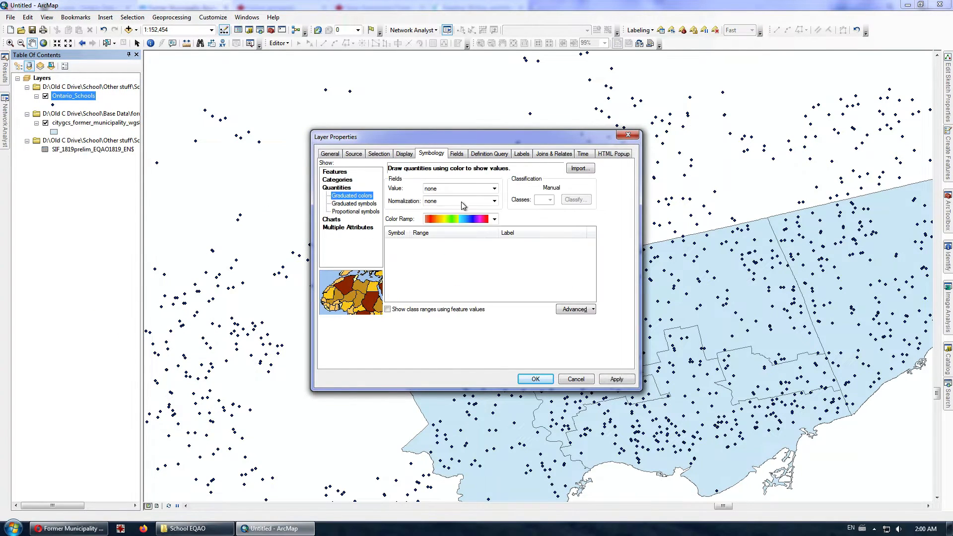
pyautogui.click(494, 189)
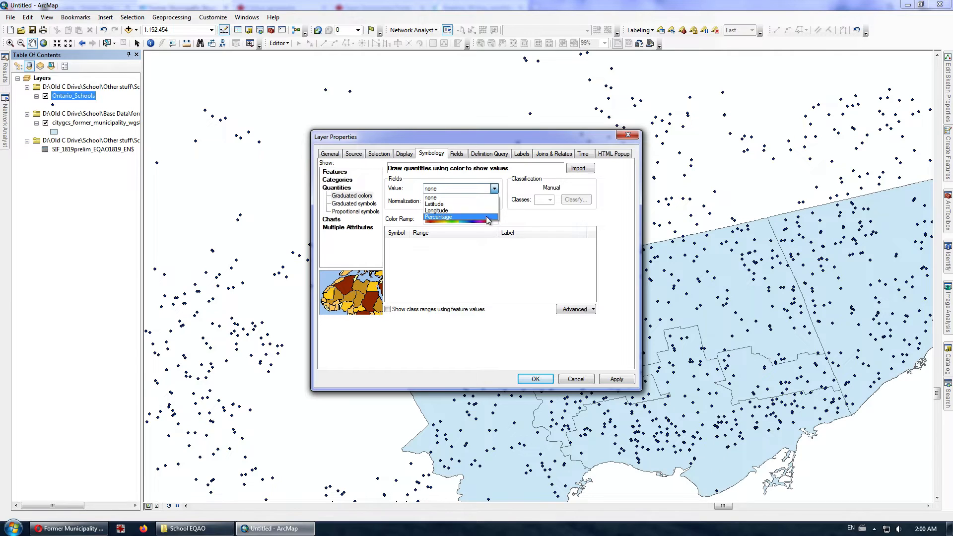
pyautogui.click(468, 218)
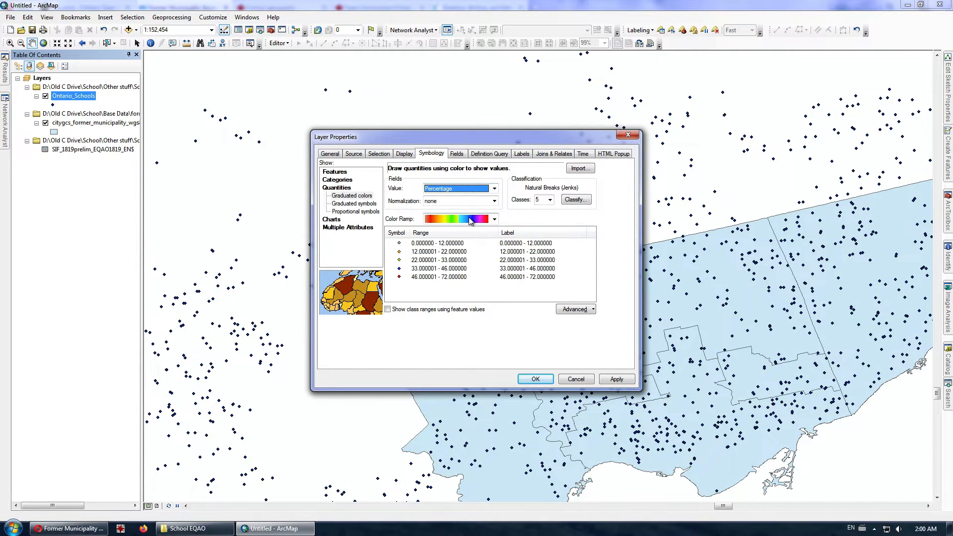
pyautogui.click(187, 528)
pyautogui.doubleClick(612, 349)
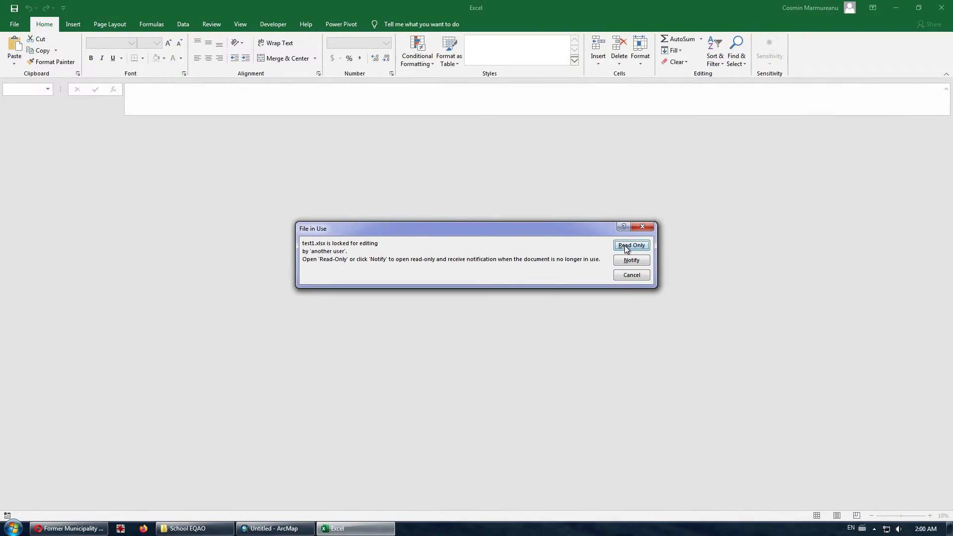
pyautogui.click(629, 246)
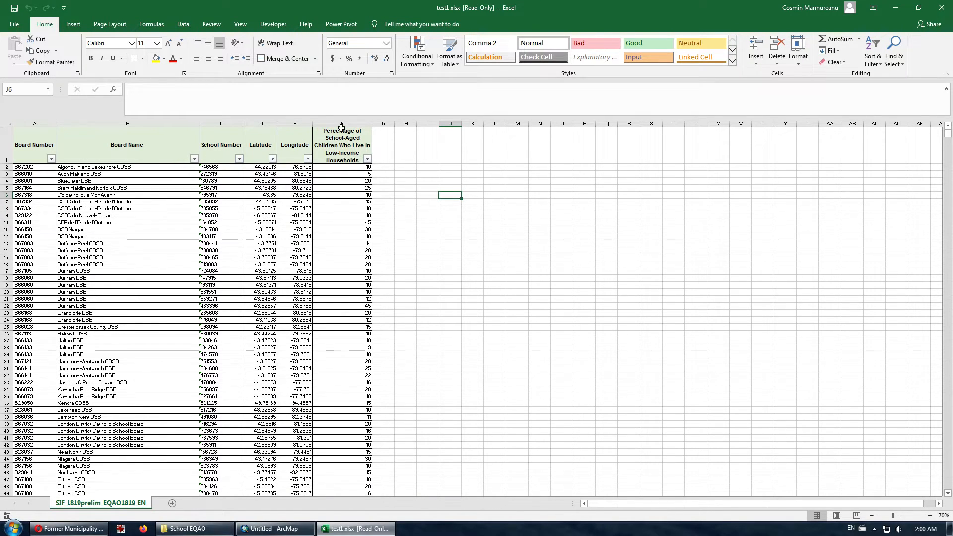
pyautogui.click(941, 7)
# - Apply a green-yellow-red colour ramp to the Ontario_Schools Percentage classes and recentre the map
pyautogui.click(466, 167)
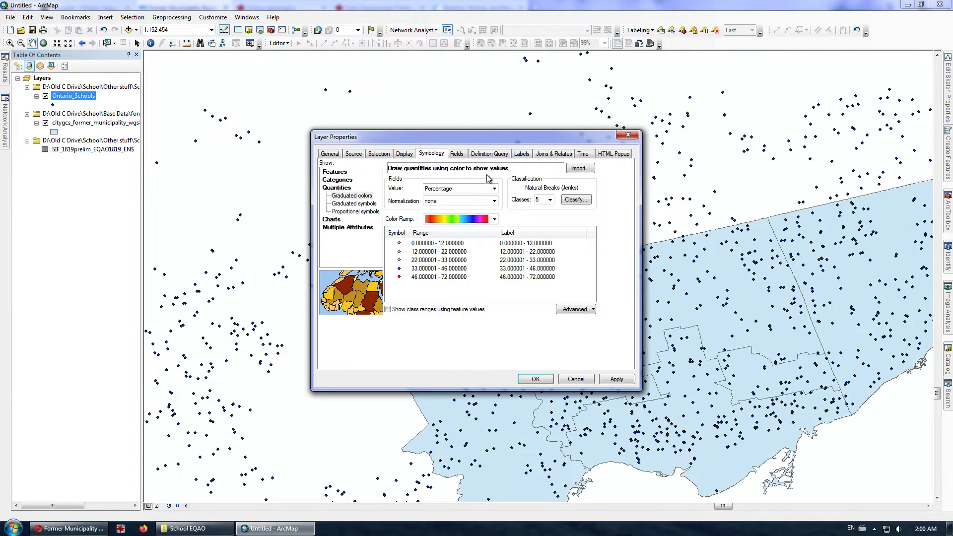
pyautogui.click(611, 382)
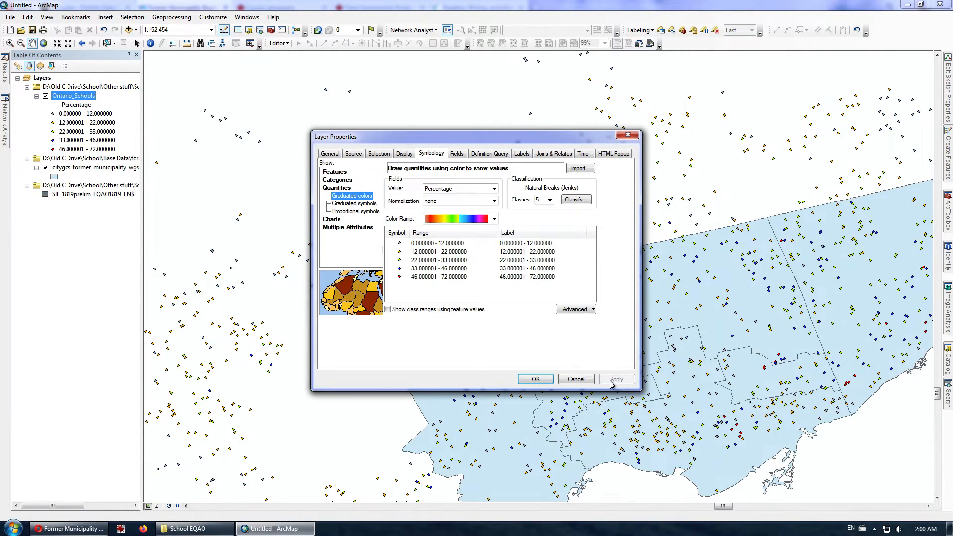
pyautogui.click(495, 219)
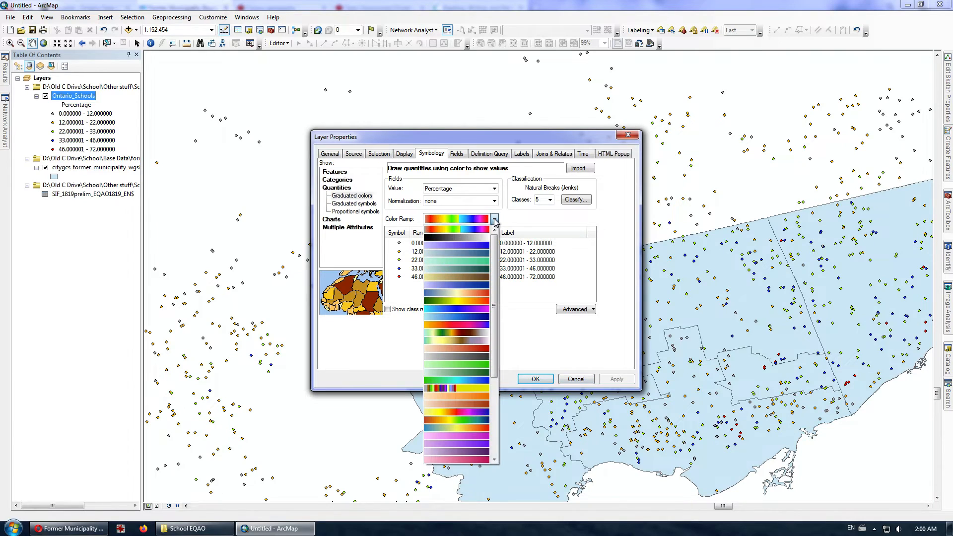
pyautogui.click(474, 301)
pyautogui.click(613, 379)
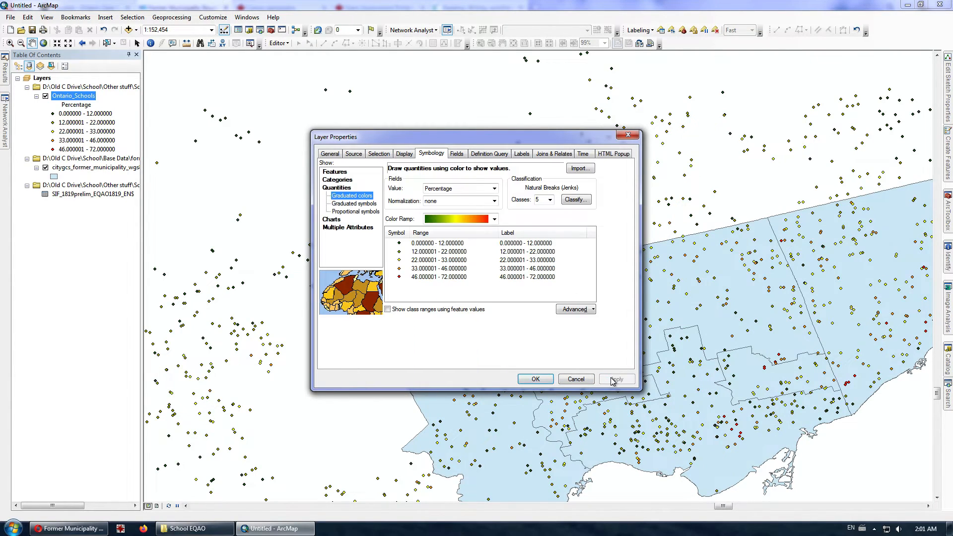
pyautogui.click(534, 379)
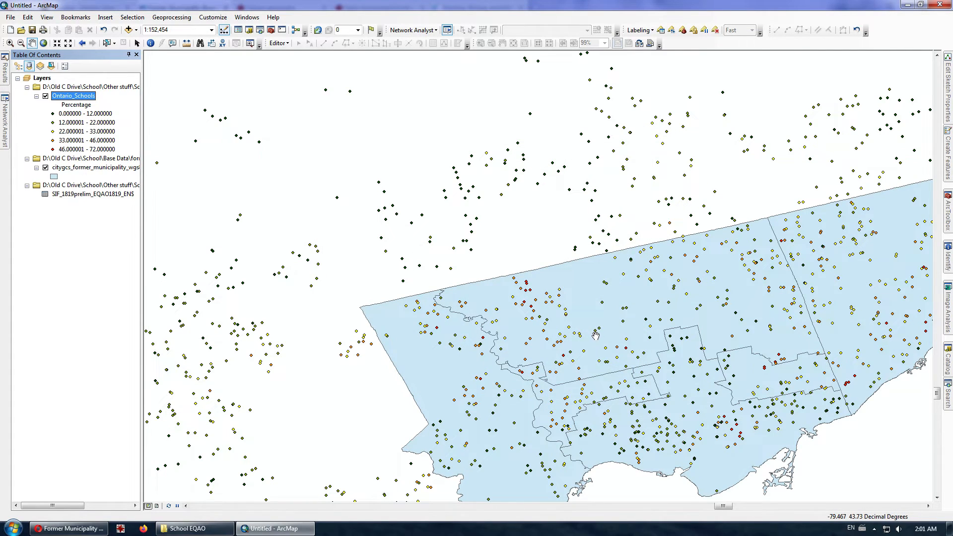
pyautogui.moveTo(741, 316); pyautogui.dragTo(570, 341)
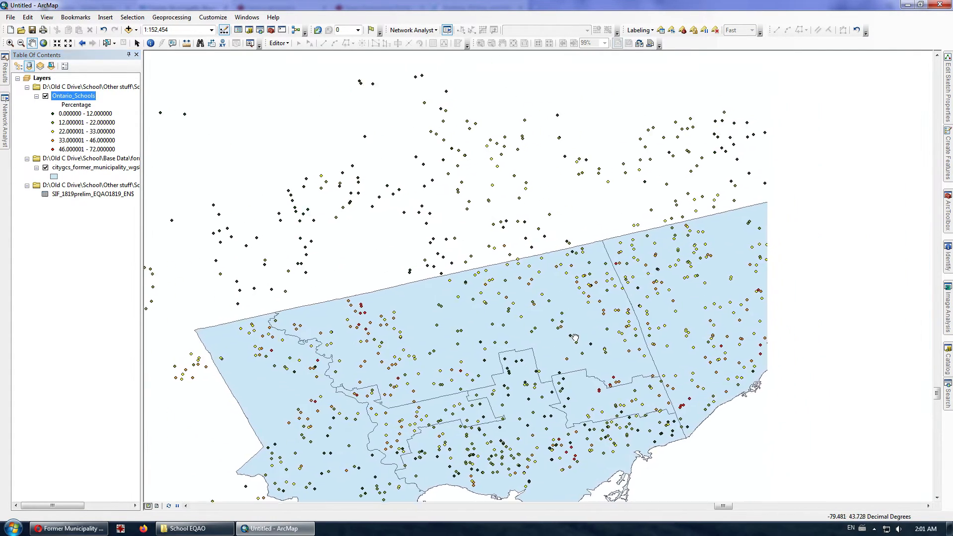